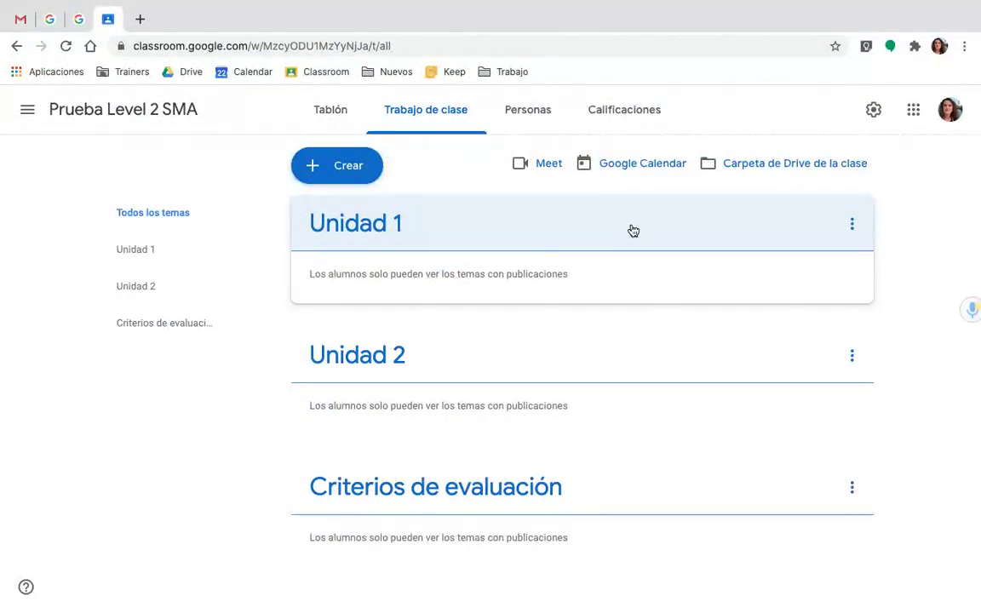
Look over the class's list of teachers and students, and return to the classwork page
{"action": "left_click", "coordinate": [529, 113]}
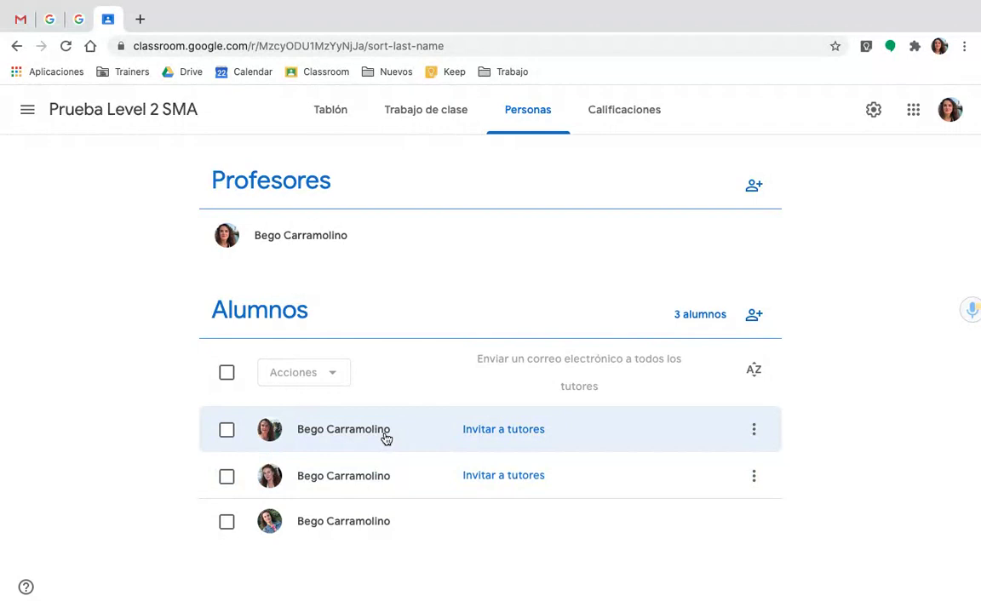
{"action": "left_click", "coordinate": [422, 113]}
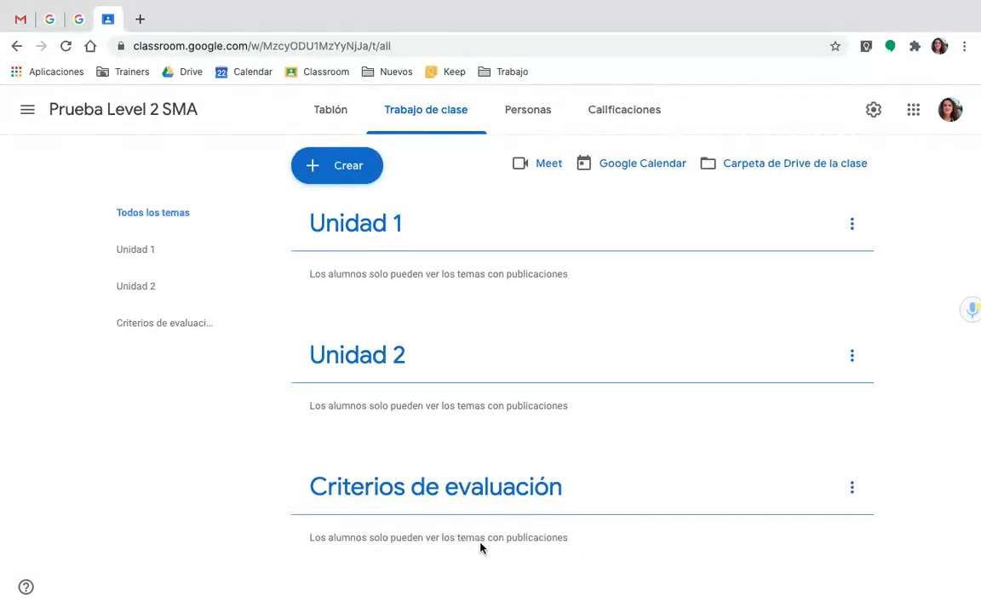
Start a new assignment titled "Actividades diaria" and assign it to the topic Unidad 1
{"action": "left_click", "coordinate": [349, 167]}
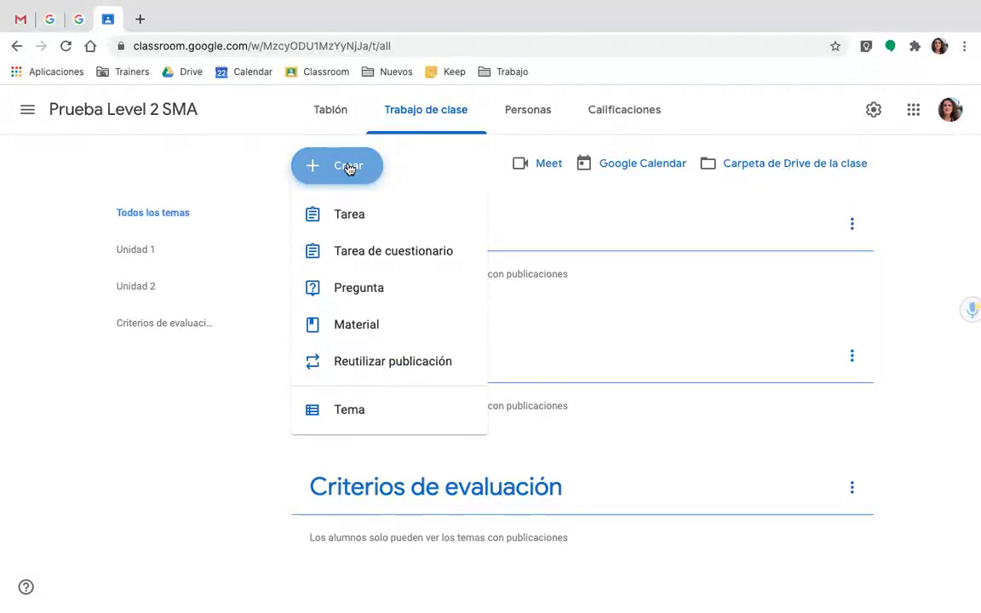
{"action": "left_click", "coordinate": [354, 223]}
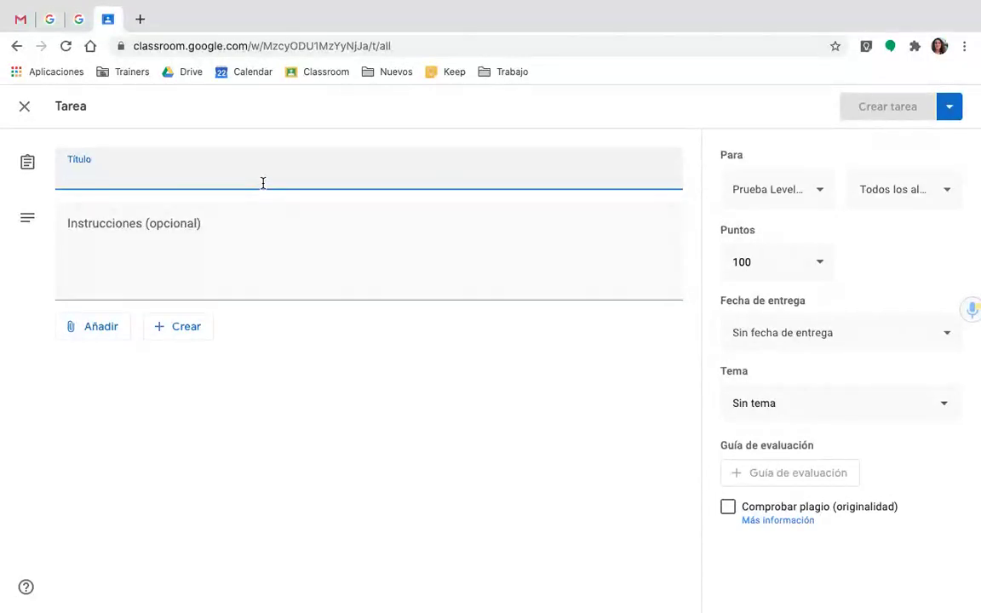
{"action": "type", "text": "Actividades diaria"}
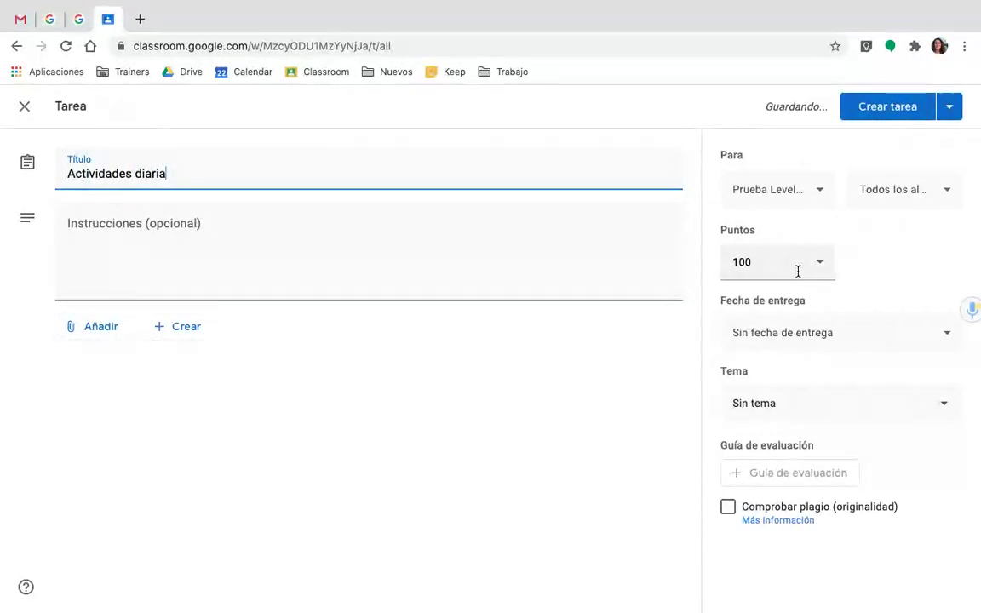
{"action": "left_click", "coordinate": [822, 190]}
{"action": "left_click", "coordinate": [823, 190]}
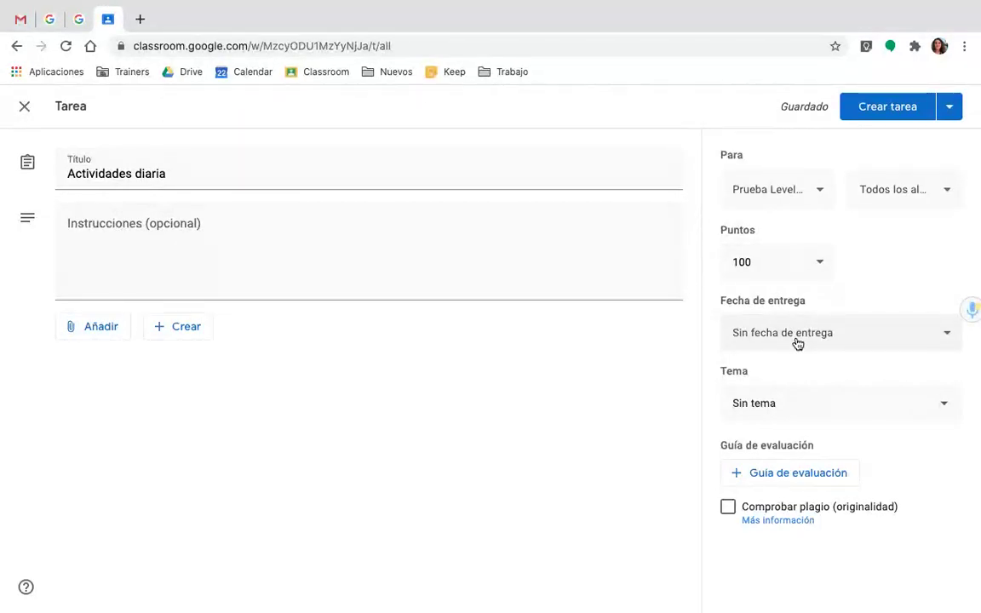
{"action": "left_click", "coordinate": [771, 405]}
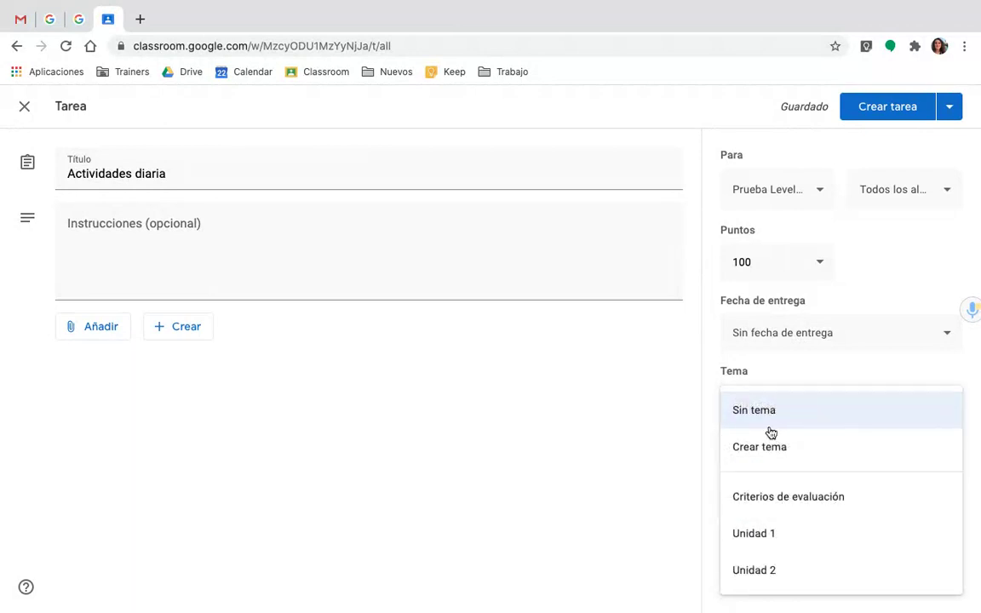
{"action": "left_click", "coordinate": [762, 535]}
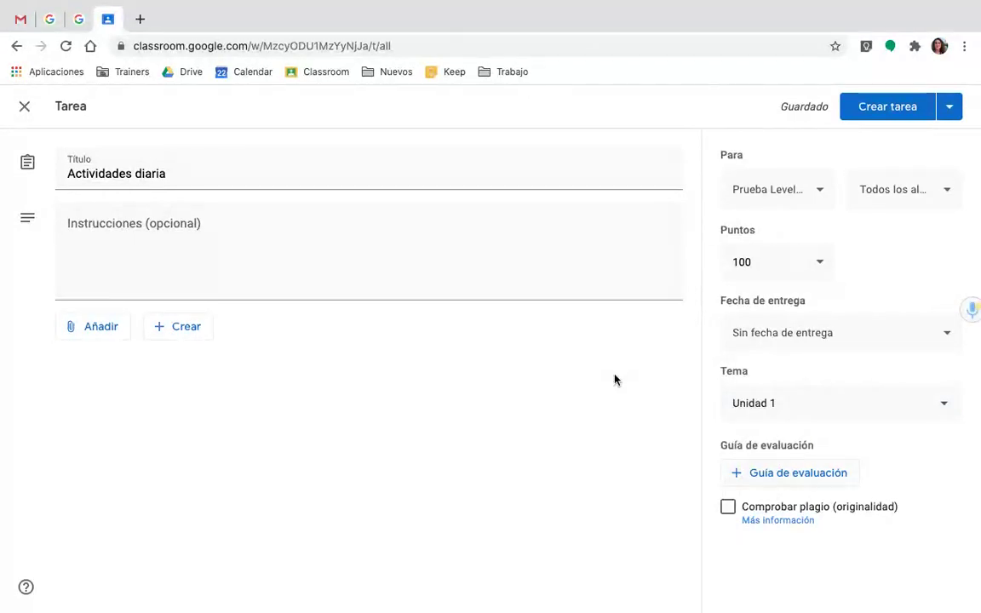
Add the instructions "Instrucciones de la tarea" to the assignment and publish it
{"action": "left_click", "coordinate": [218, 228]}
{"action": "type", "text": "Ins"}
{"action": "key", "text": "BackSpace"}
{"action": "key", "text": "BackSpace"}
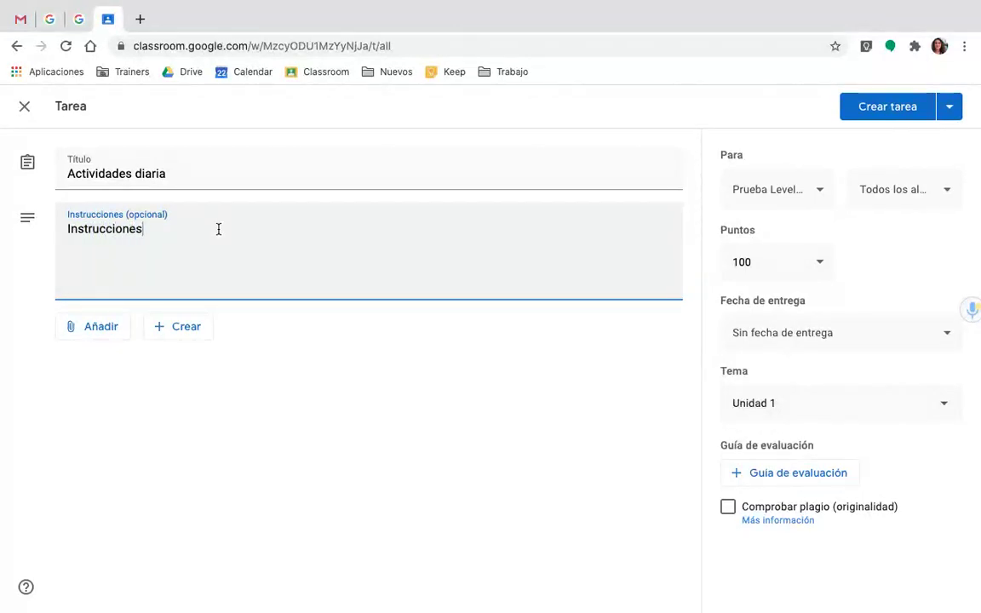
{"action": "type", "text": "trucciones de la tarea"}
{"action": "left_click", "coordinate": [894, 109]}
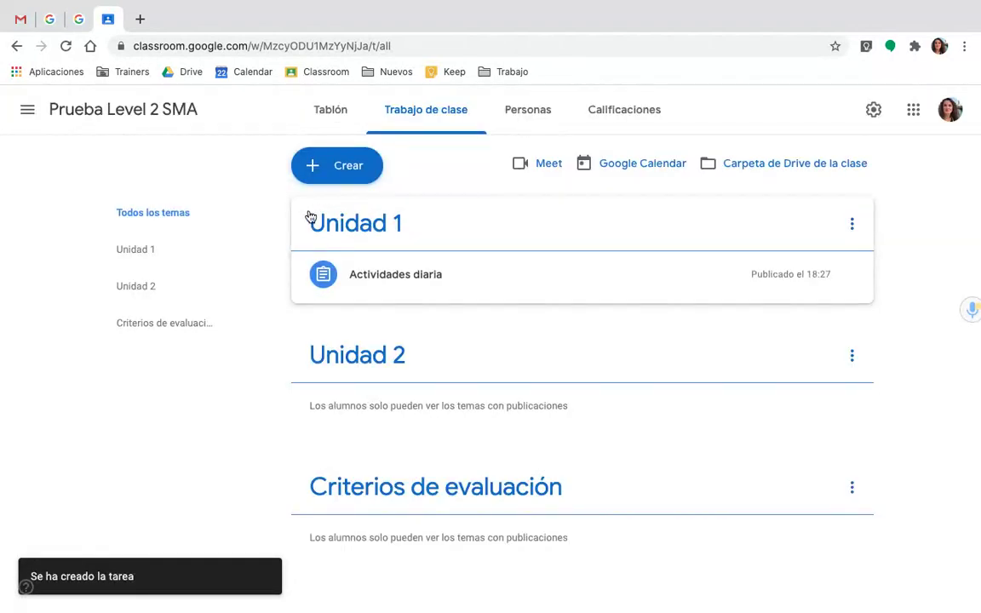
Create and publish an assignment titled "Actividades diarias" under the topic Unidad 2
{"action": "left_click", "coordinate": [345, 166]}
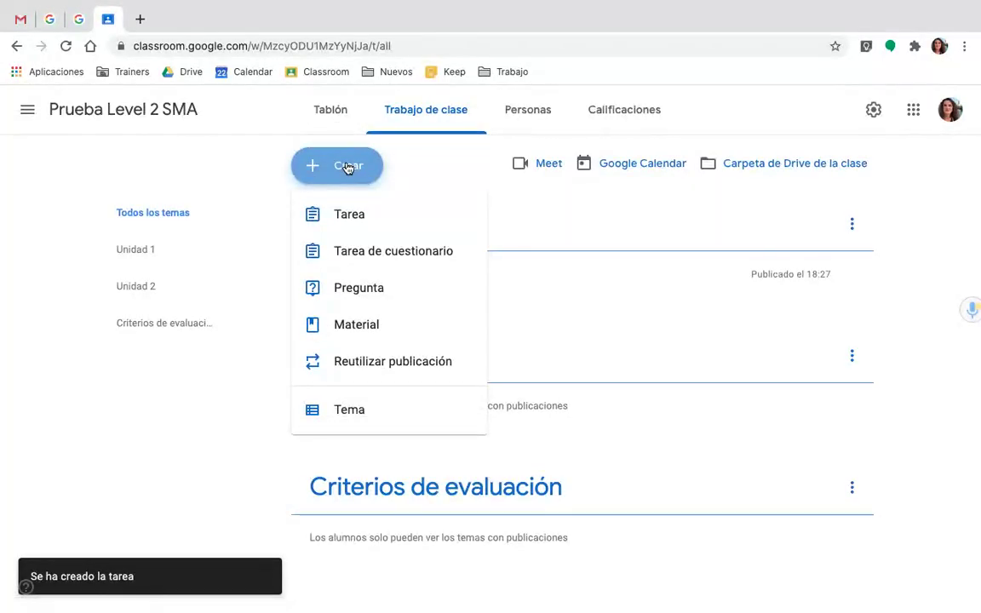
{"action": "left_click", "coordinate": [375, 218]}
{"action": "type", "text": "ta"}
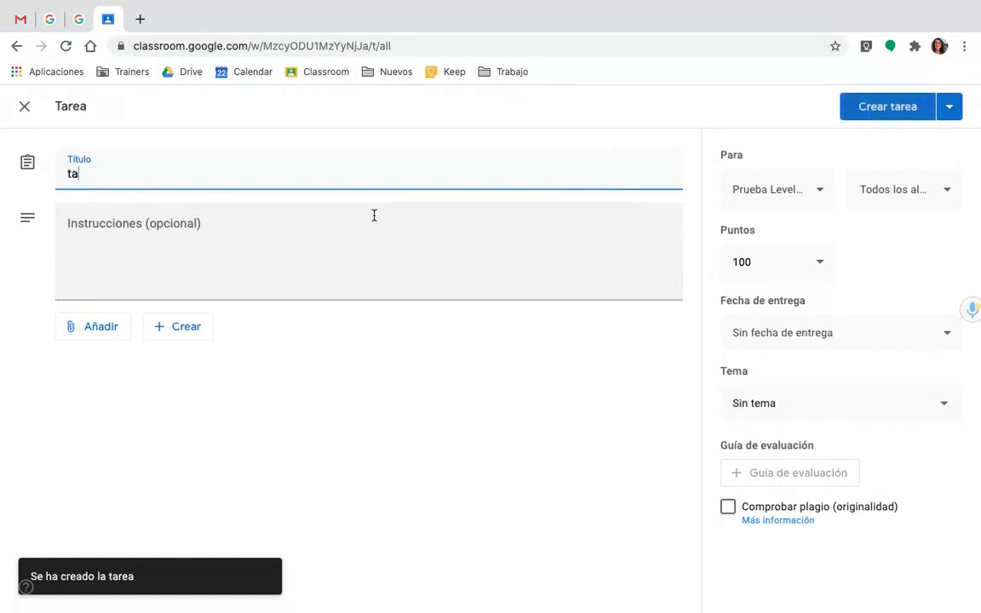
{"action": "key", "text": "BackSpace"}
{"action": "type", "text": "Actividades diarias"}
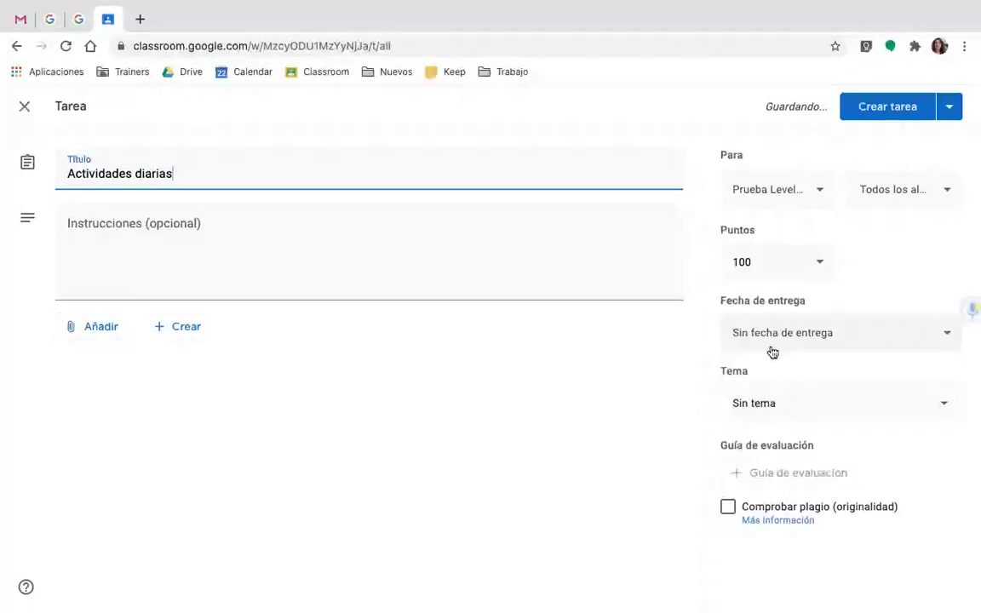
{"action": "left_click", "coordinate": [801, 416]}
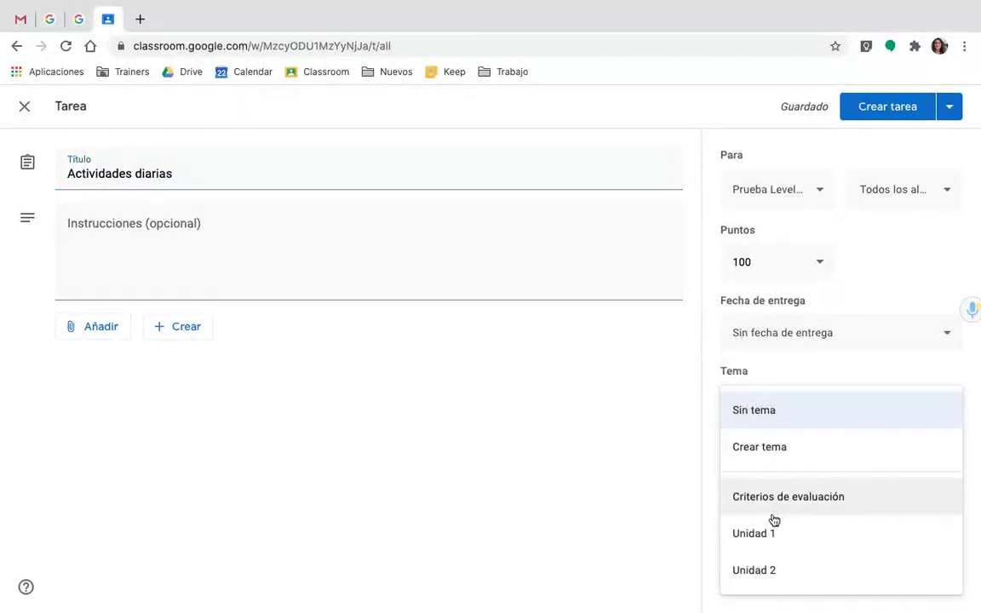
{"action": "left_click", "coordinate": [763, 568]}
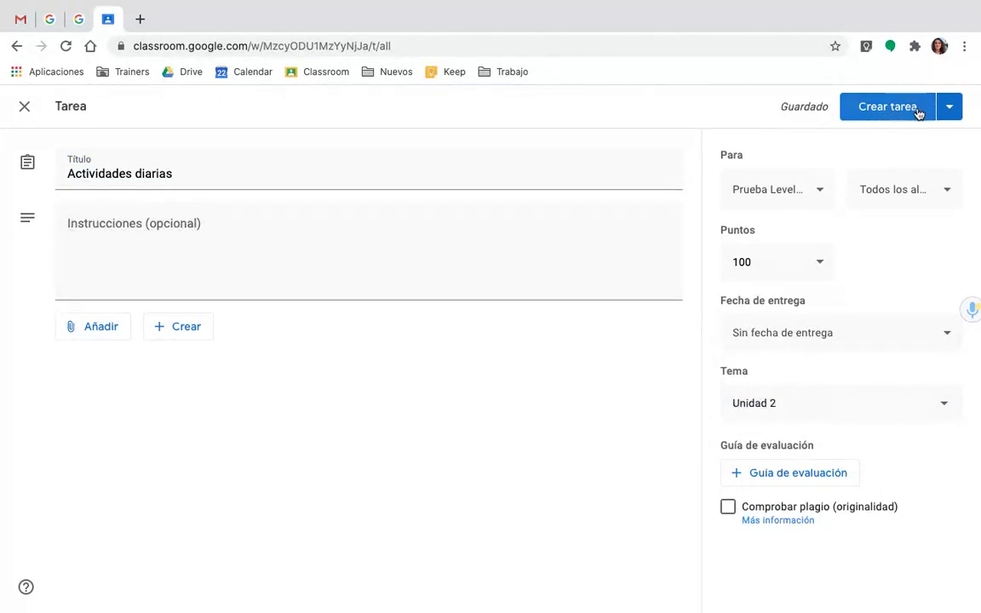
{"action": "left_click", "coordinate": [889, 110]}
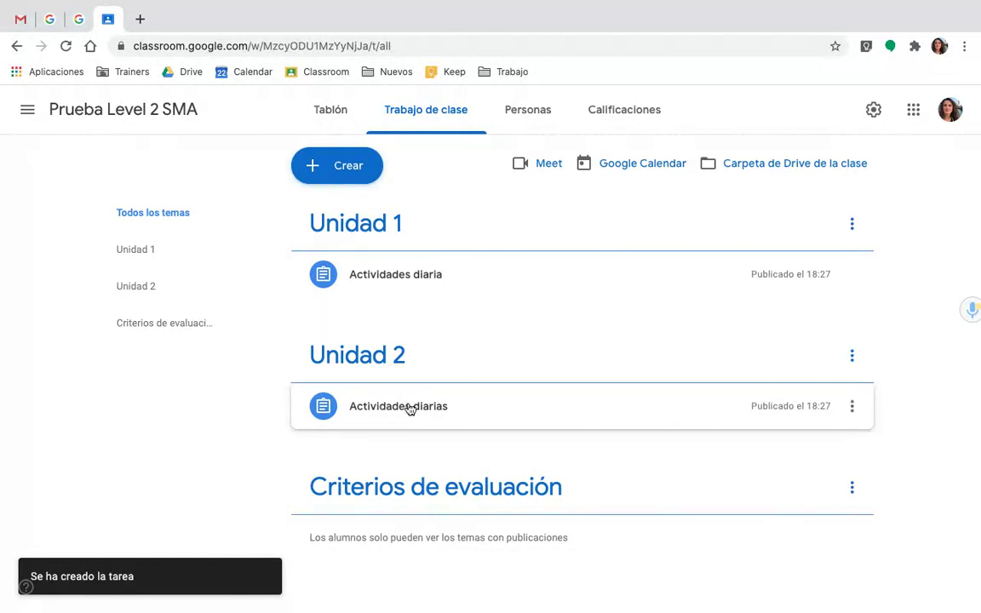
Create and publish an assignment titled "Examen escrito" under the topic Unidad 1
{"action": "left_click", "coordinate": [346, 167]}
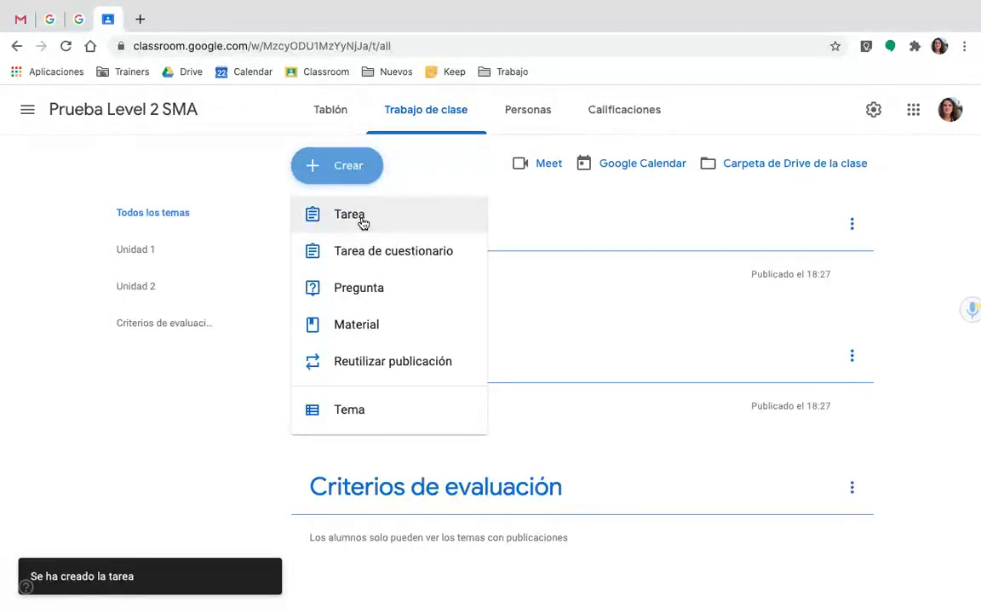
{"action": "left_click", "coordinate": [361, 220]}
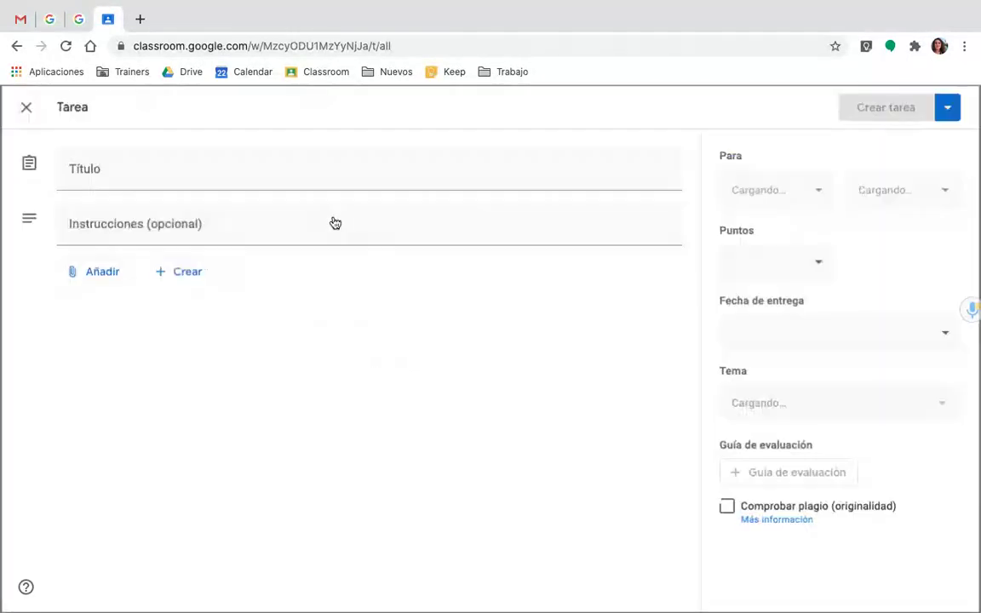
{"action": "type", "text": "E"}
{"action": "key", "text": "BackSpace"}
{"action": "type", "text": "For"}
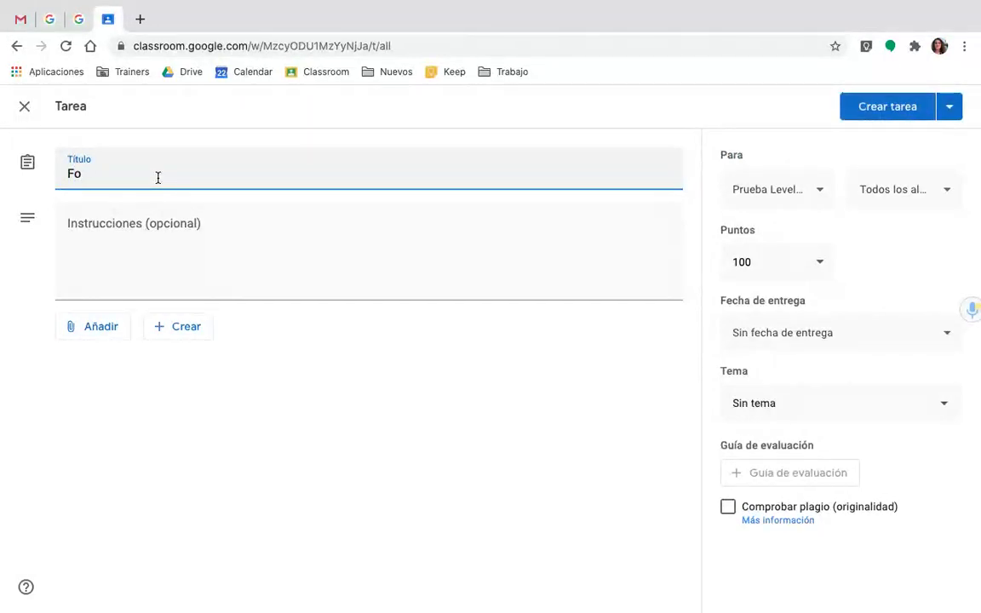
{"action": "key", "text": "BackSpace"}
{"action": "type", "text": "Examen escrit"}
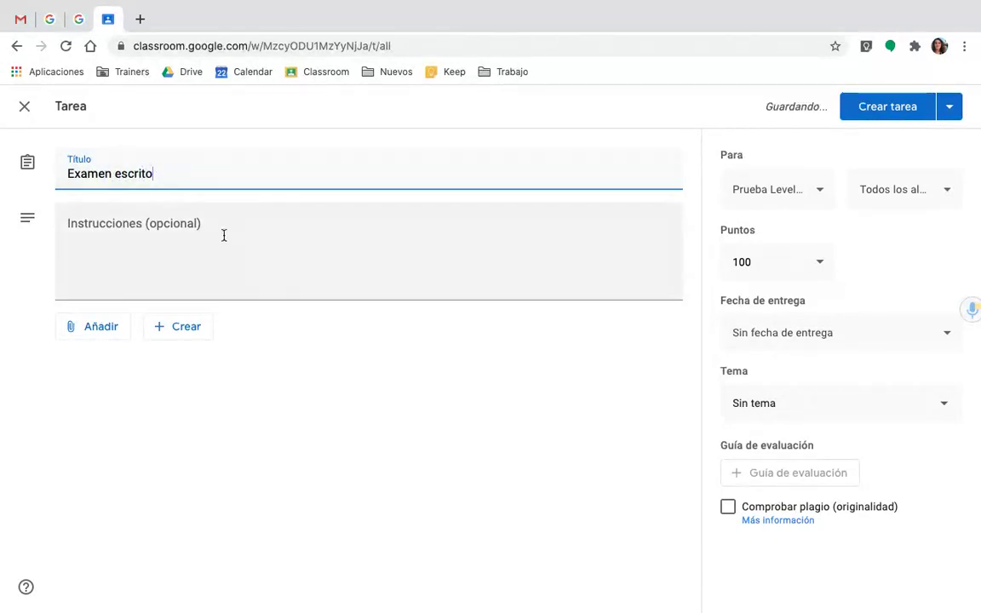
{"action": "left_click", "coordinate": [801, 414]}
{"action": "left_click", "coordinate": [766, 531]}
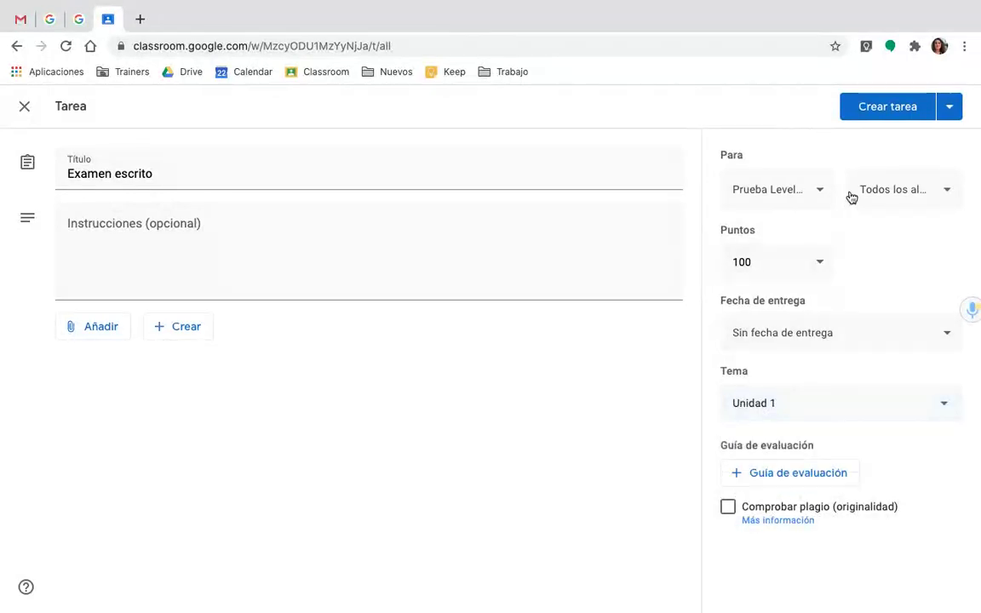
{"action": "left_click", "coordinate": [886, 110]}
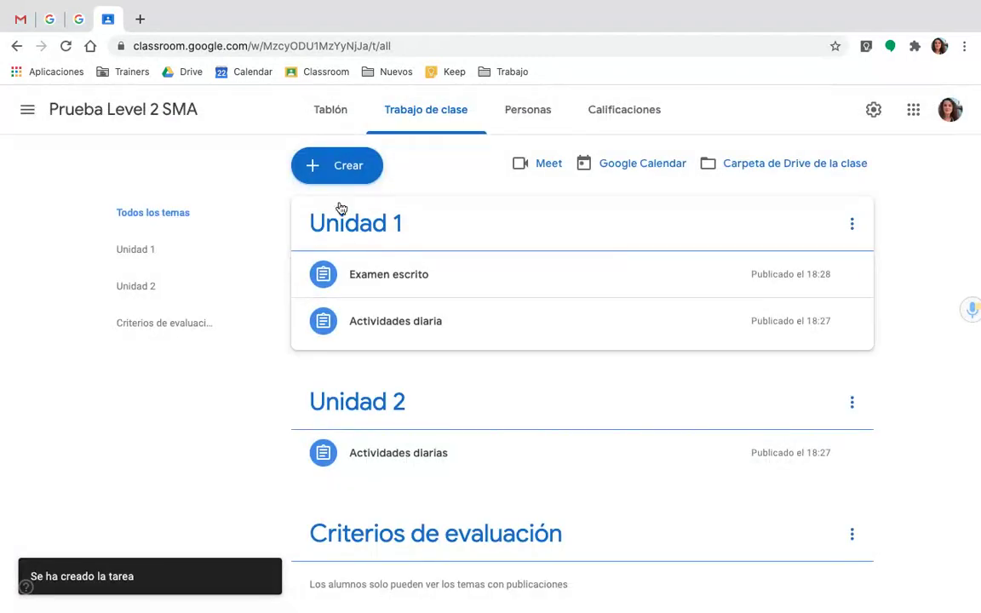
Create and publish an assignment titled "Examen" under the topic Unidad 2
{"action": "left_click", "coordinate": [357, 168]}
{"action": "left_click", "coordinate": [350, 217]}
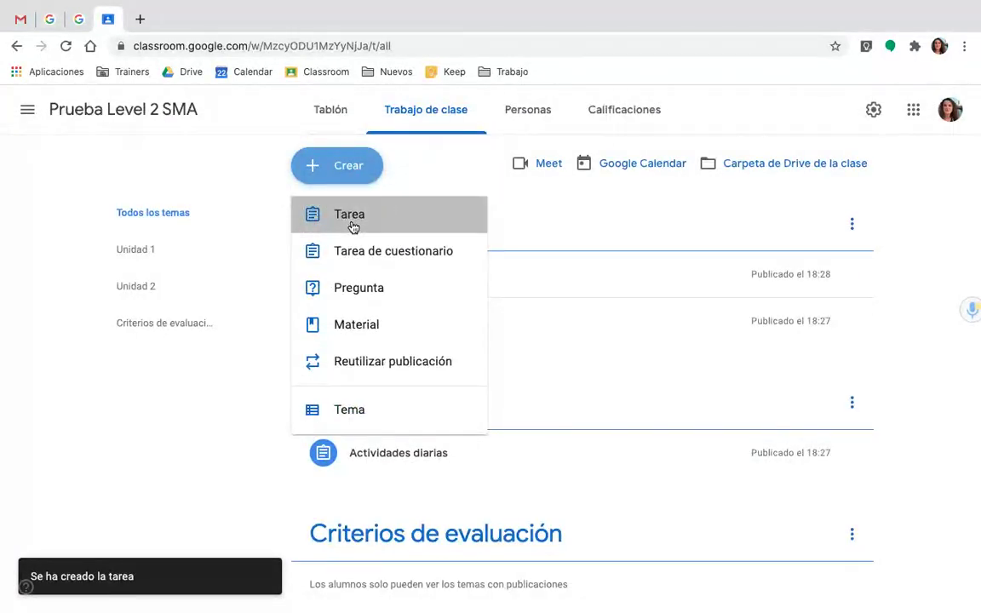
{"action": "type", "text": "Examen"}
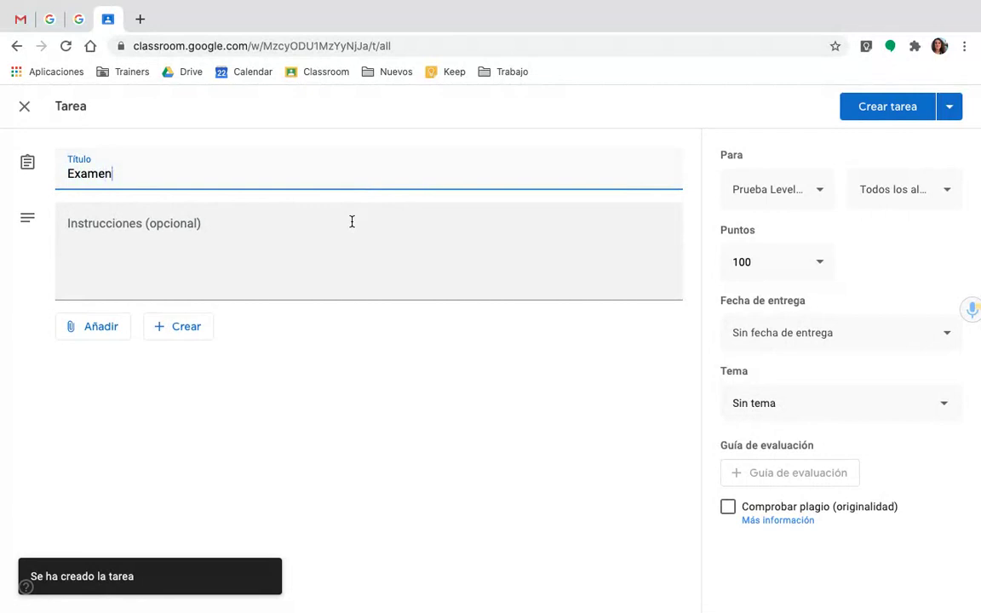
{"action": "left_click", "coordinate": [794, 403]}
{"action": "left_click", "coordinate": [771, 572]}
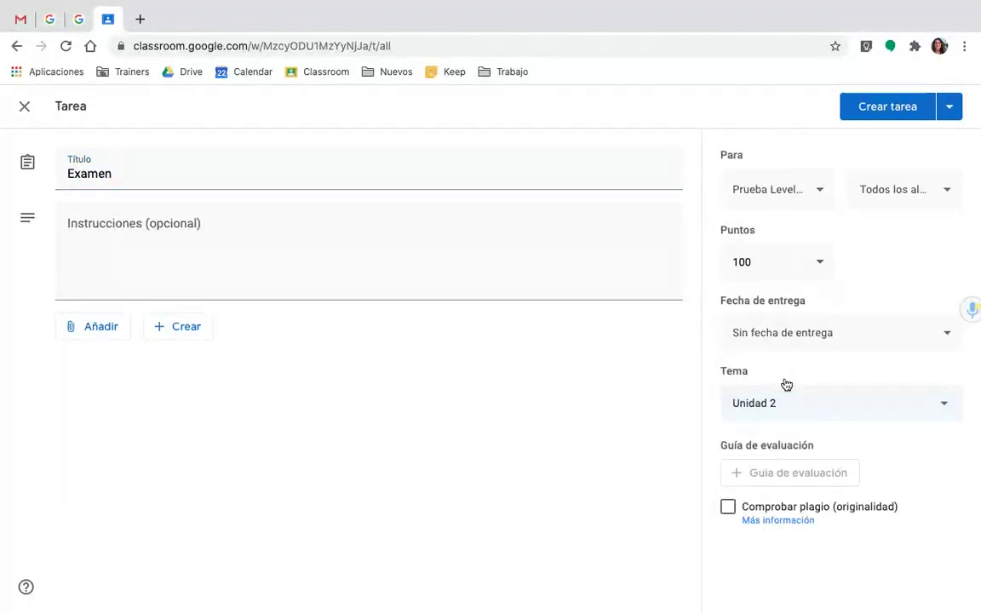
{"action": "left_click", "coordinate": [887, 109]}
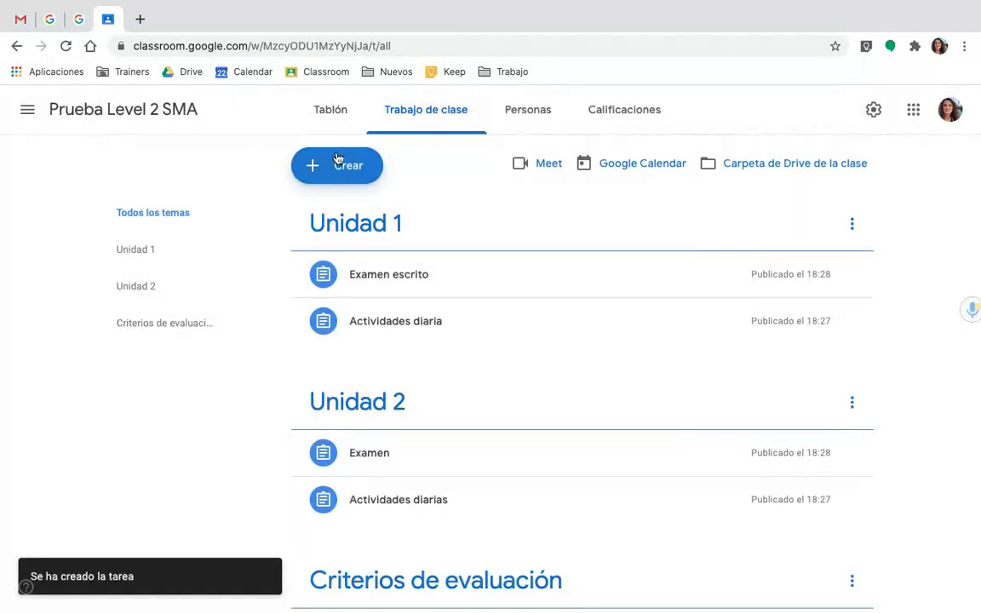
Create and publish an assignment titled "Trabajo grupal" under the topic Unidad 1
{"action": "left_click", "coordinate": [338, 163]}
{"action": "left_click", "coordinate": [370, 223]}
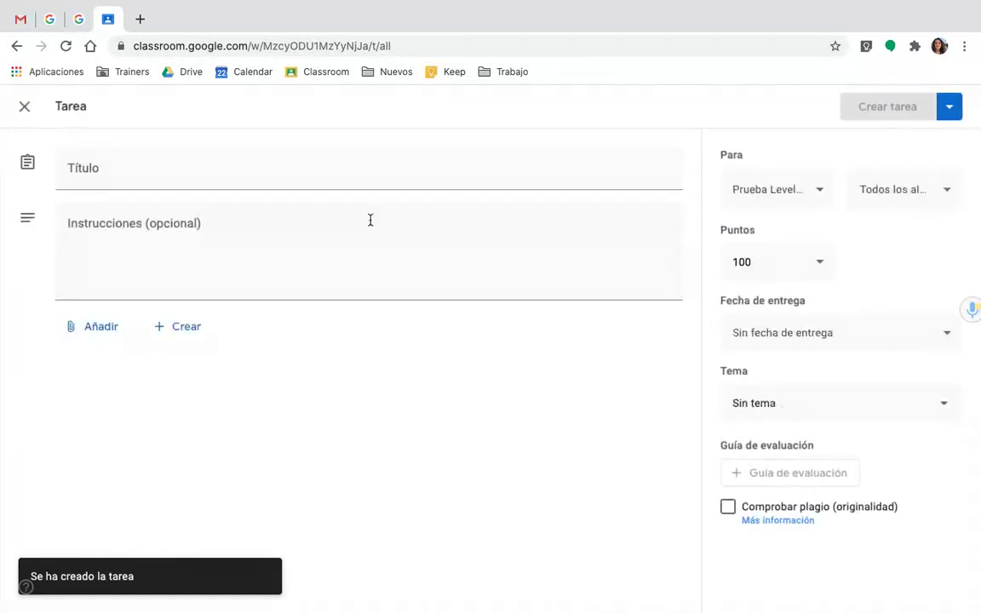
{"action": "type", "text": "G"}
{"action": "key", "text": "BackSpace"}
{"action": "type", "text": "Trabajo grupal"}
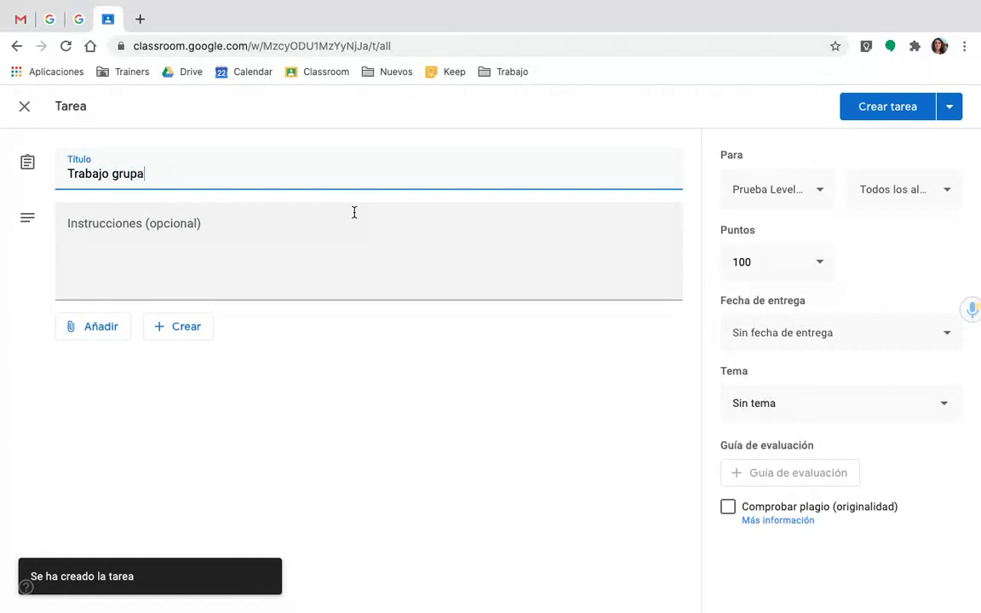
{"action": "left_click", "coordinate": [783, 405]}
{"action": "left_click", "coordinate": [766, 533]}
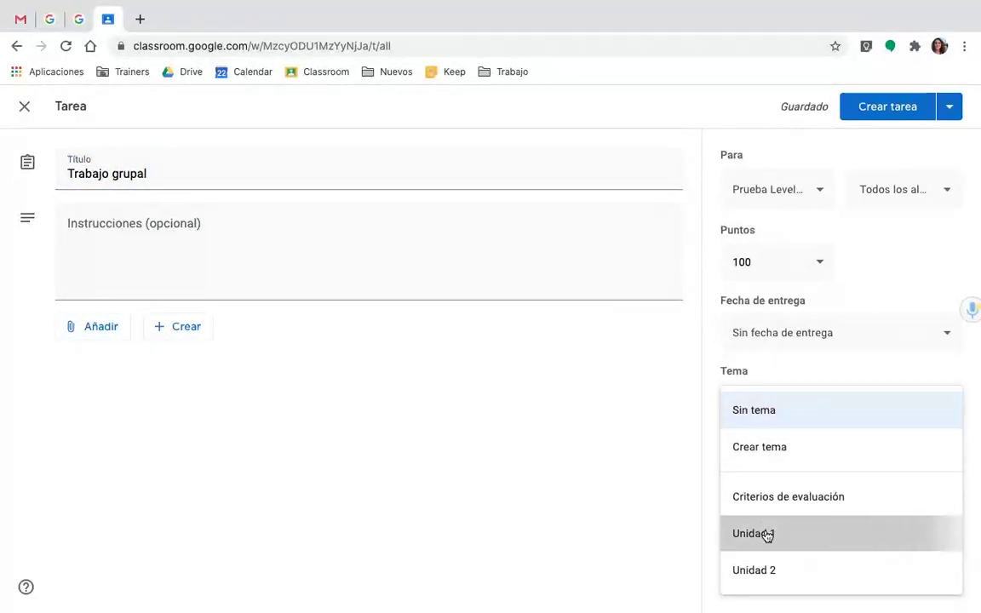
{"action": "left_click", "coordinate": [899, 118]}
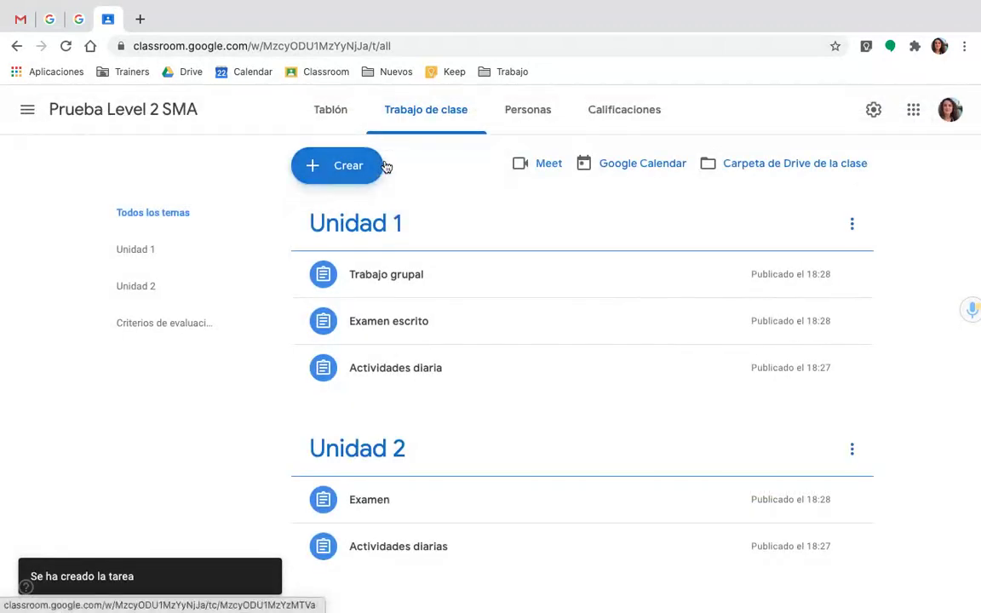
Reuse the "Trabajo grupal" post from Prueba Level 2 SMA, assign it to the topic Unidad 2 and publish it
{"action": "left_click", "coordinate": [357, 168]}
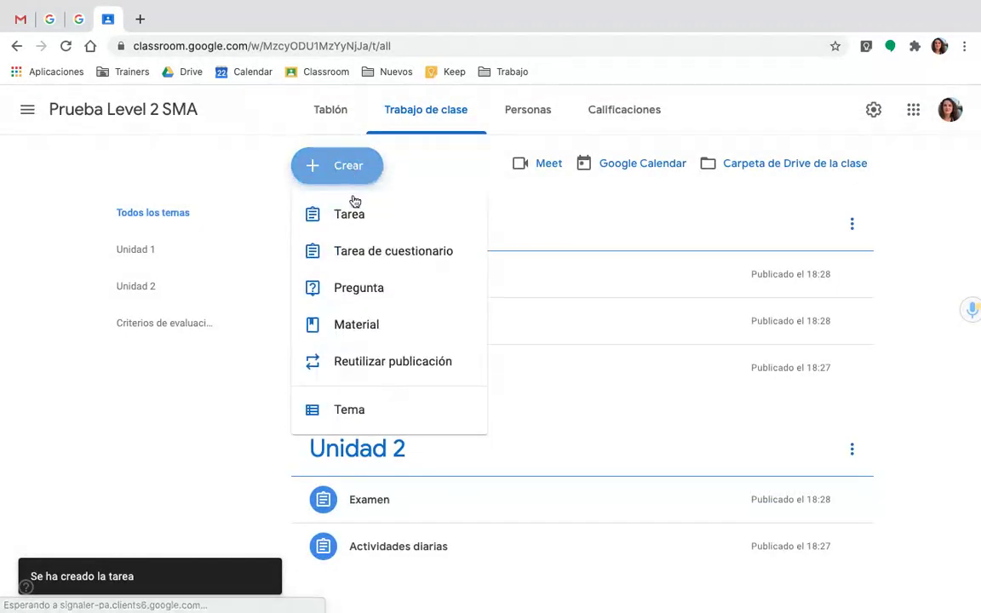
{"action": "left_click", "coordinate": [376, 367]}
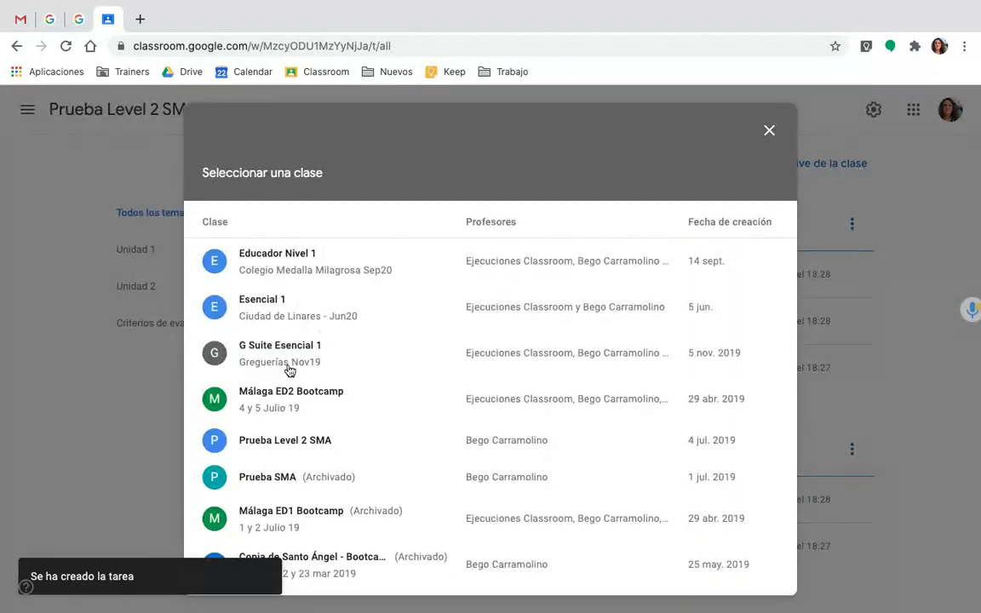
{"action": "scroll", "coordinate": [286, 380], "scroll_direction": "down", "scroll_amount": 1}
{"action": "scroll", "coordinate": [285, 380], "scroll_direction": "down", "scroll_amount": 1}
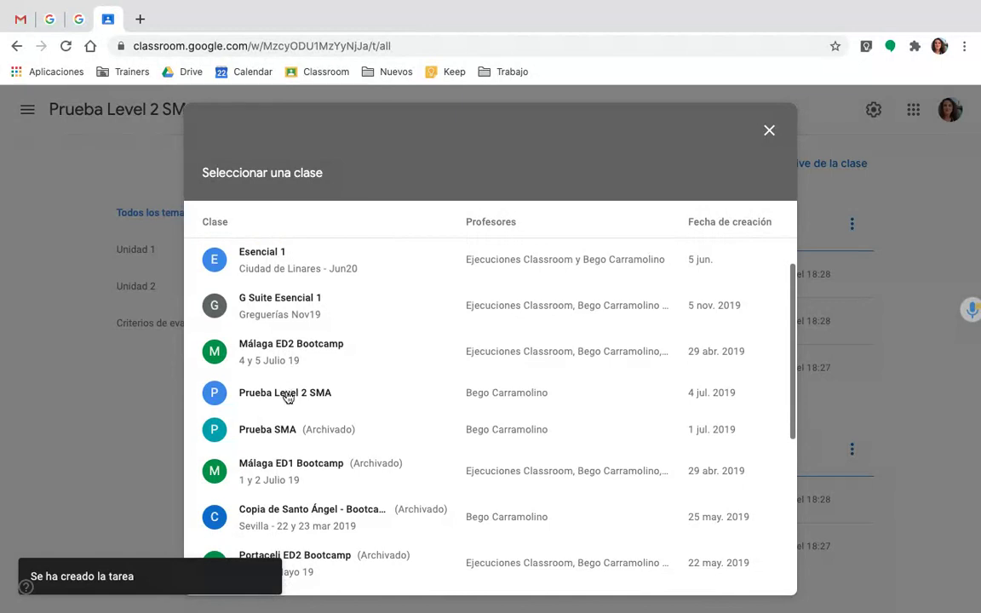
{"action": "left_click", "coordinate": [286, 395]}
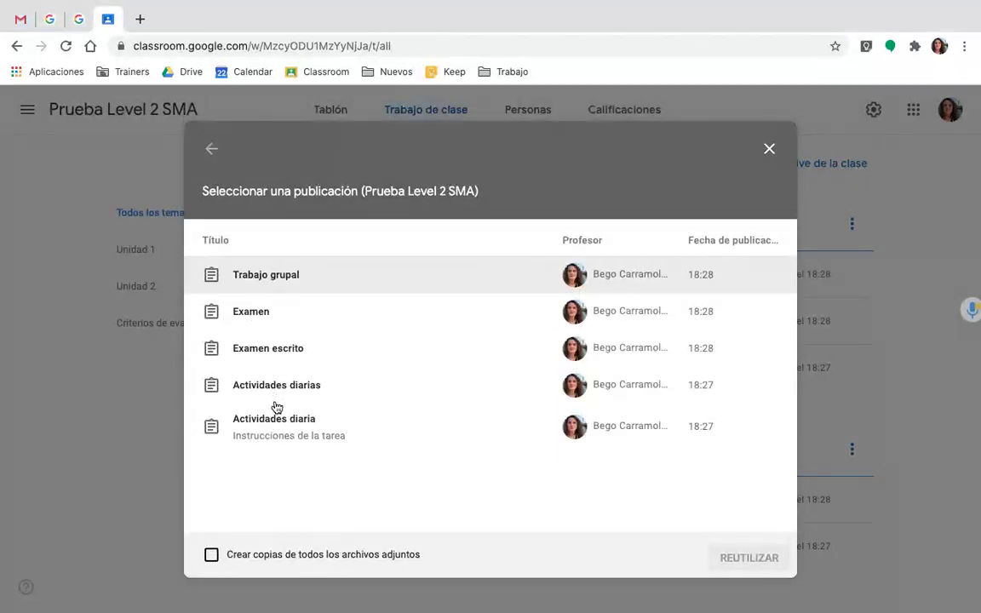
{"action": "left_click", "coordinate": [290, 276]}
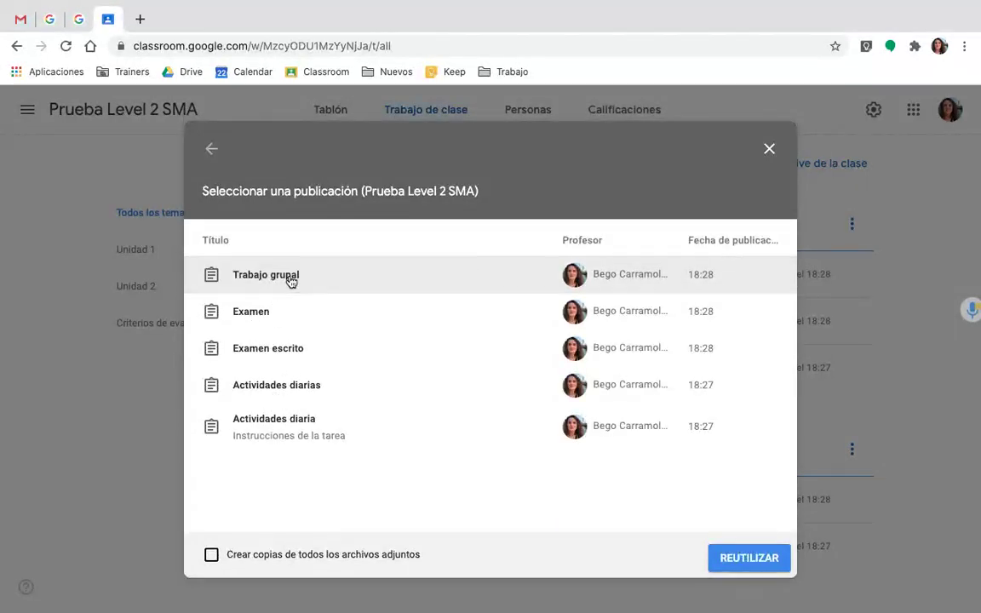
{"action": "left_click", "coordinate": [760, 564]}
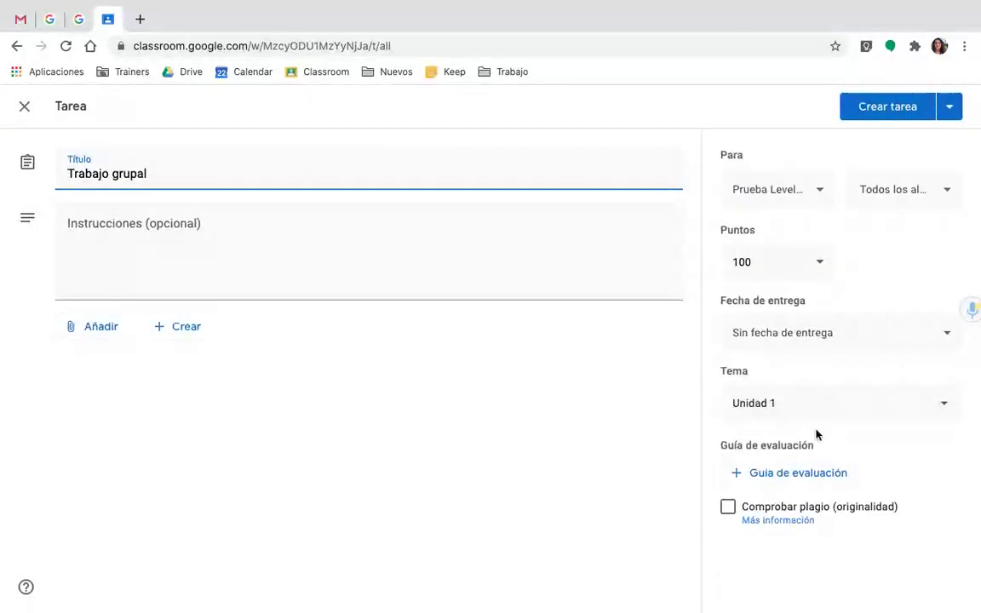
{"action": "left_click", "coordinate": [838, 401]}
{"action": "left_click", "coordinate": [809, 443]}
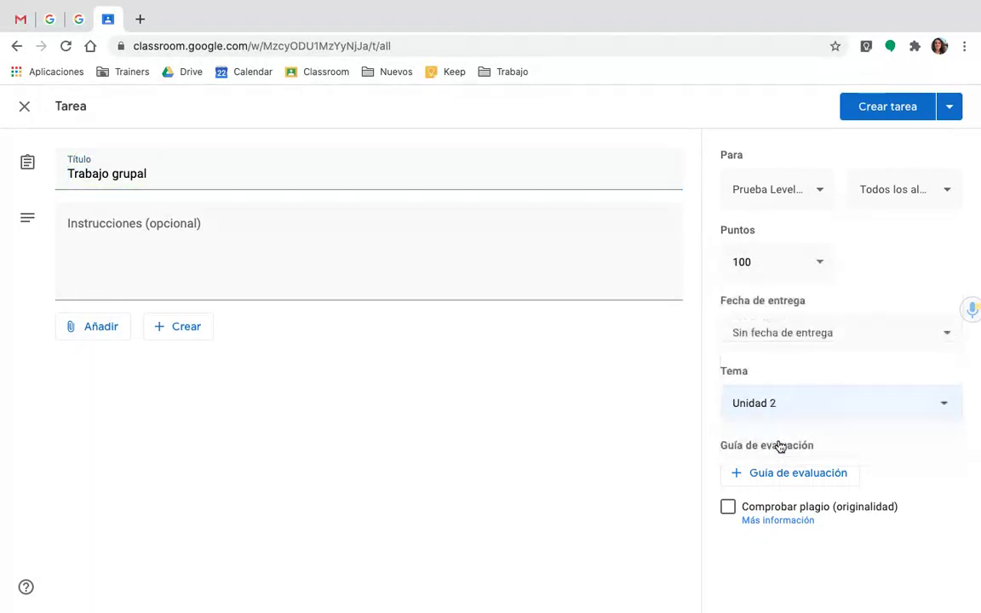
{"action": "left_click", "coordinate": [895, 109]}
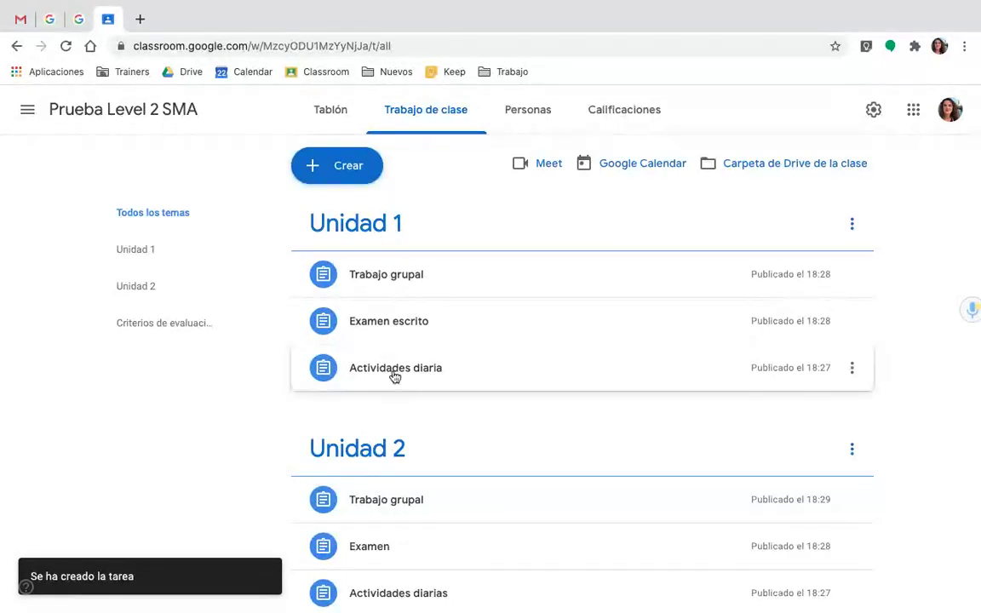
In the class settings, set the overall grade calculation to "Puntuación total", show the overall grade to students, and save
{"action": "scroll", "coordinate": [416, 391], "scroll_direction": "down", "scroll_amount": 1}
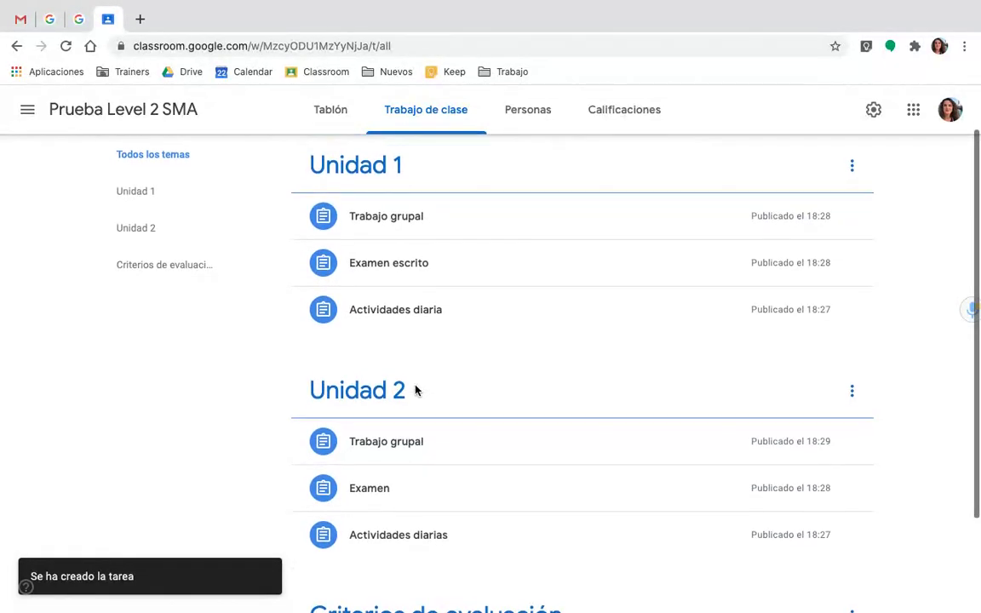
{"action": "scroll", "coordinate": [417, 391], "scroll_direction": "up", "scroll_amount": 1}
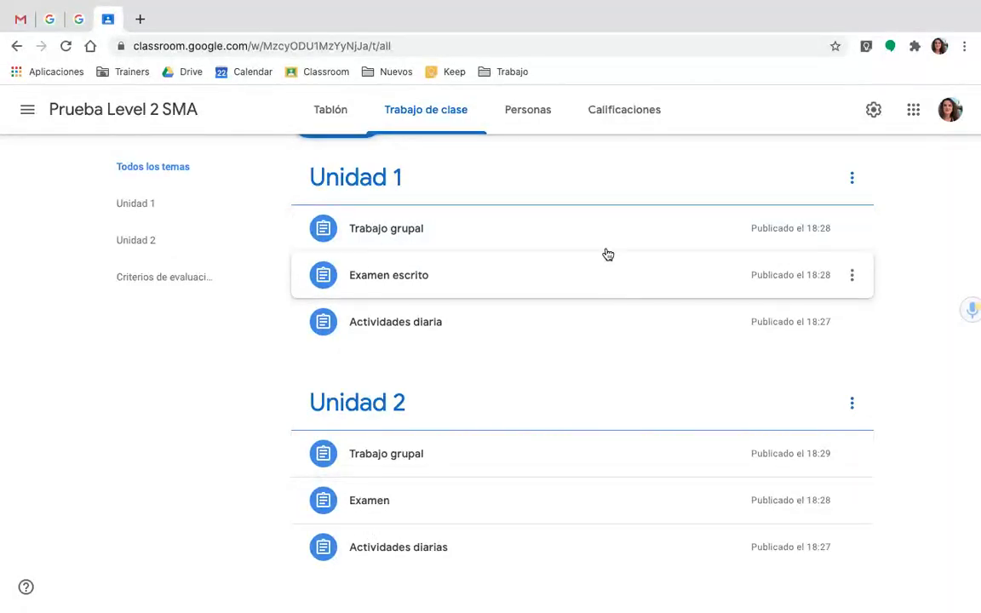
{"action": "left_click", "coordinate": [875, 120]}
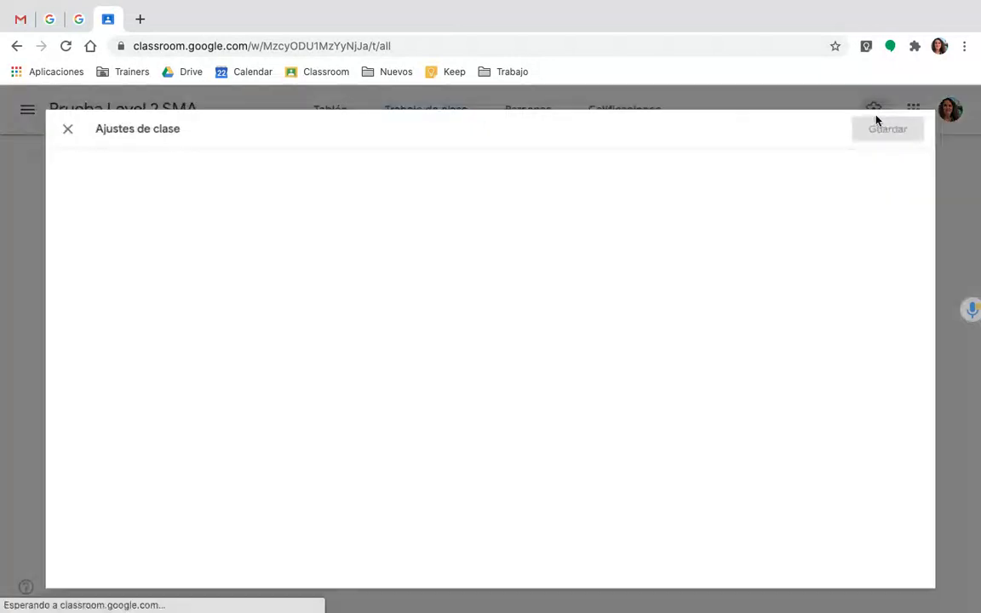
{"action": "scroll", "coordinate": [502, 399], "scroll_direction": "down", "scroll_amount": 4}
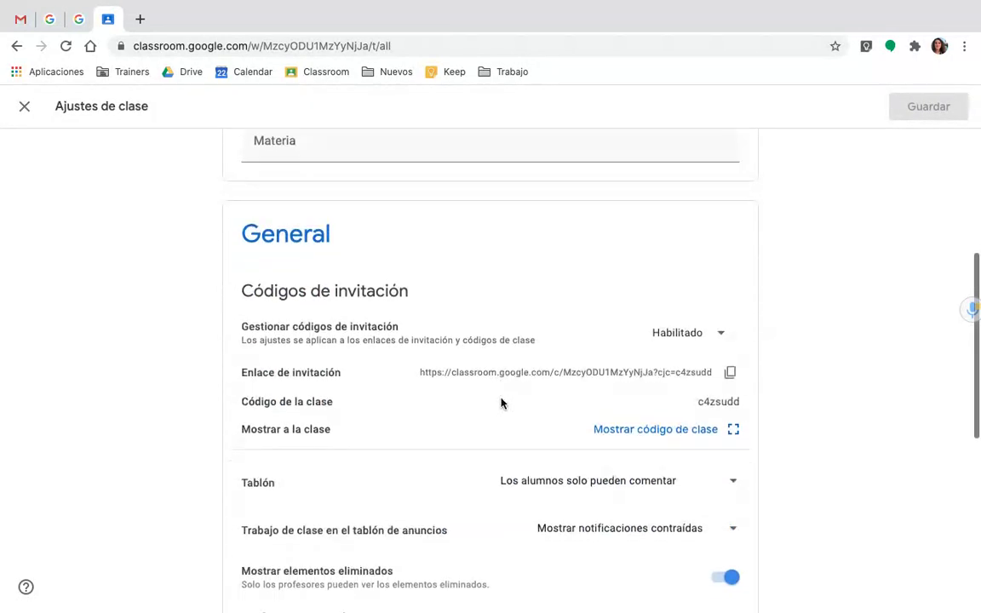
{"action": "scroll", "coordinate": [500, 402], "scroll_direction": "down", "scroll_amount": 5}
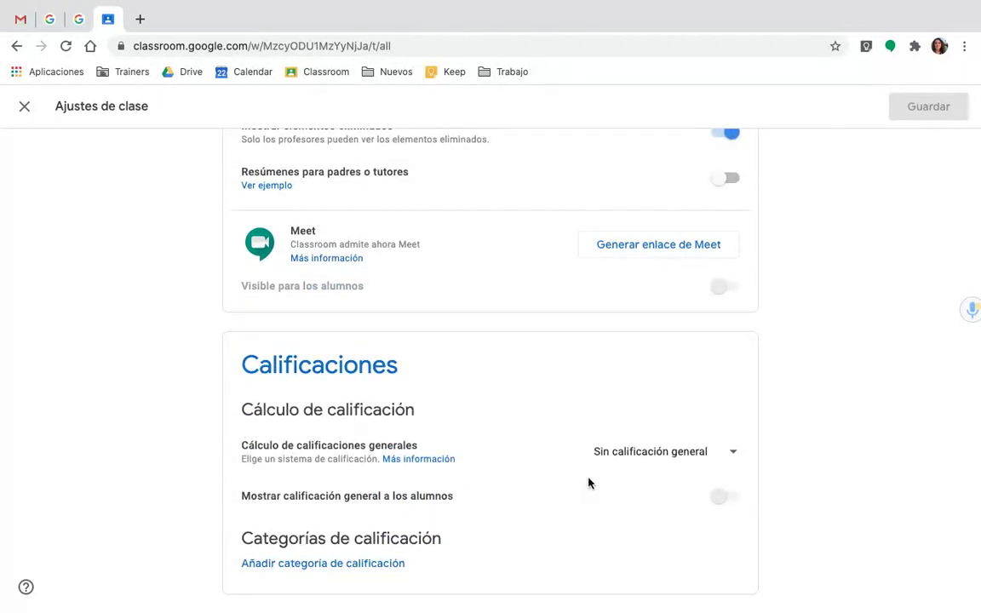
{"action": "left_click", "coordinate": [732, 453]}
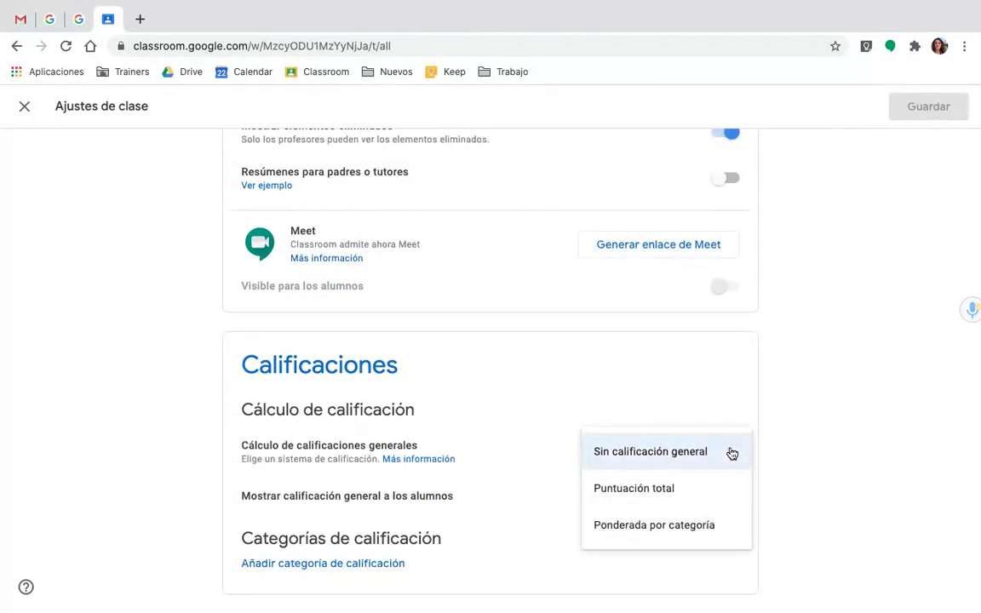
{"action": "left_click", "coordinate": [686, 497]}
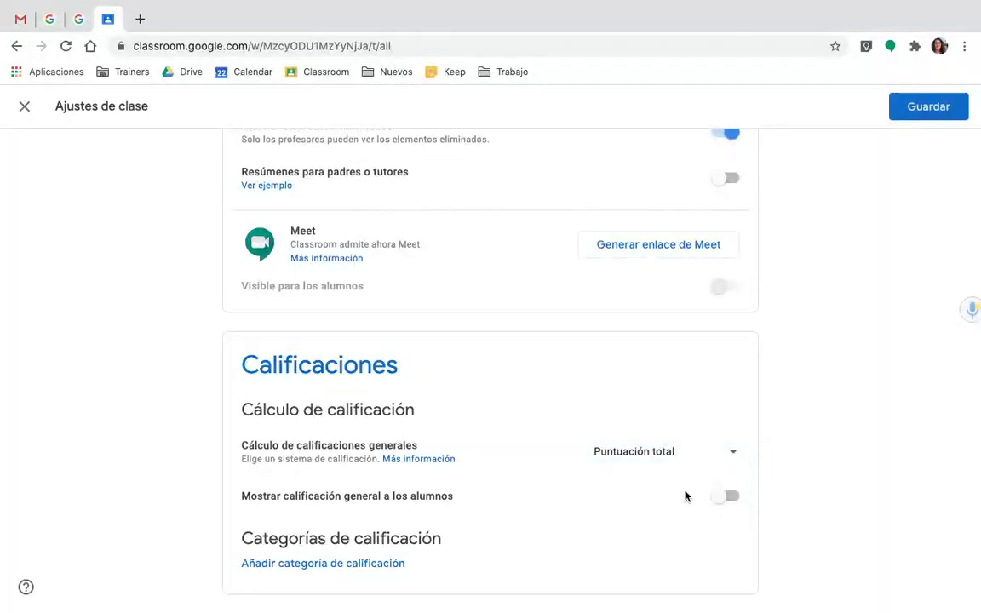
{"action": "left_click", "coordinate": [737, 499]}
{"action": "left_click", "coordinate": [928, 104]}
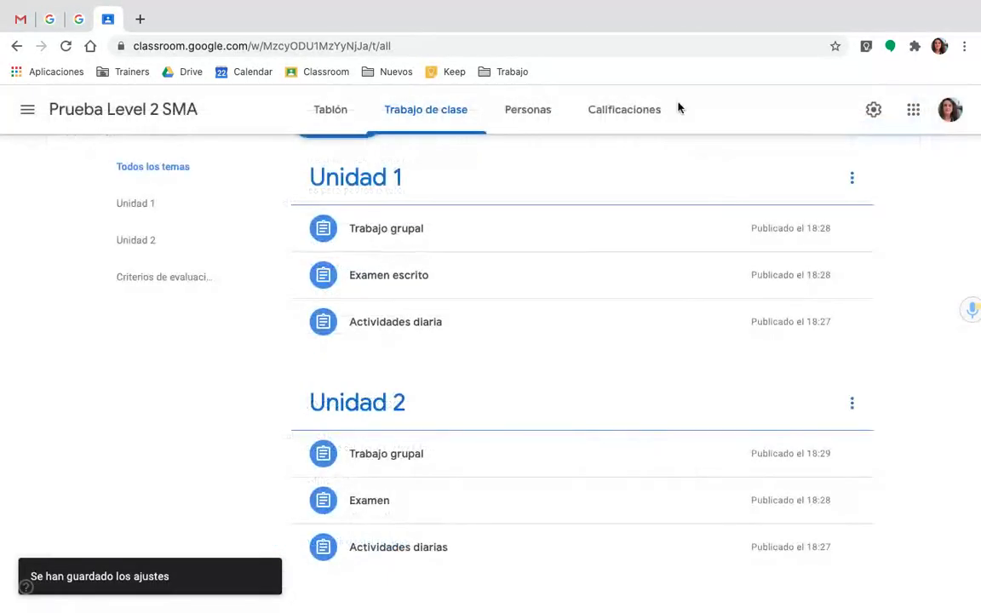
In the class gradebook, enter the first student's grades in column order: 50, 50, 60, 65, 45 and 30
{"action": "left_click", "coordinate": [643, 123]}
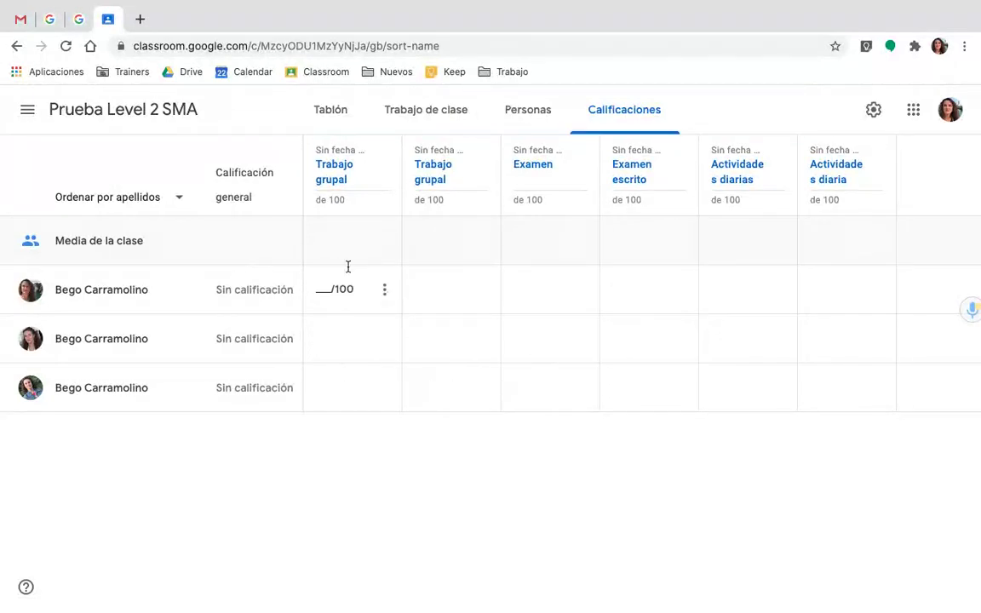
{"action": "left_click", "coordinate": [324, 290]}
{"action": "left_click", "coordinate": [423, 291]}
{"action": "type", "text": "50"}
{"action": "left_click", "coordinate": [528, 288]}
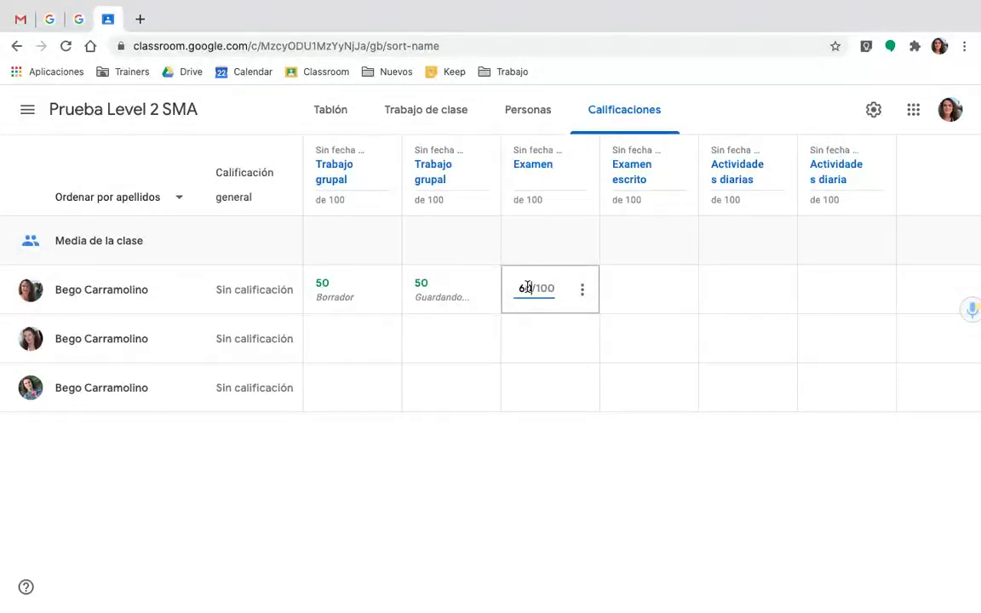
{"action": "type", "text": "60"}
{"action": "left_click", "coordinate": [619, 288]}
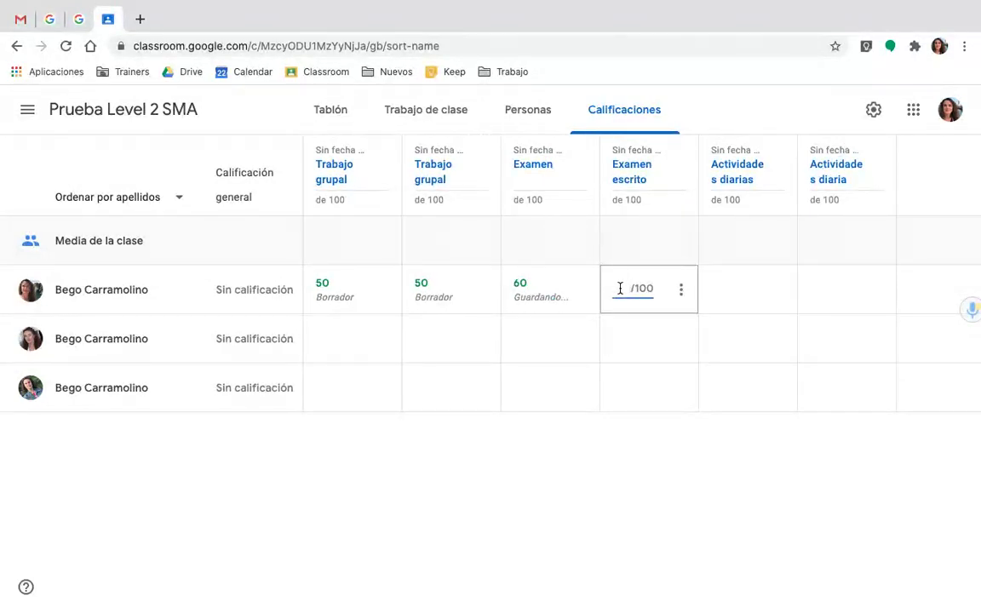
{"action": "type", "text": "65"}
{"action": "left_click", "coordinate": [721, 289]}
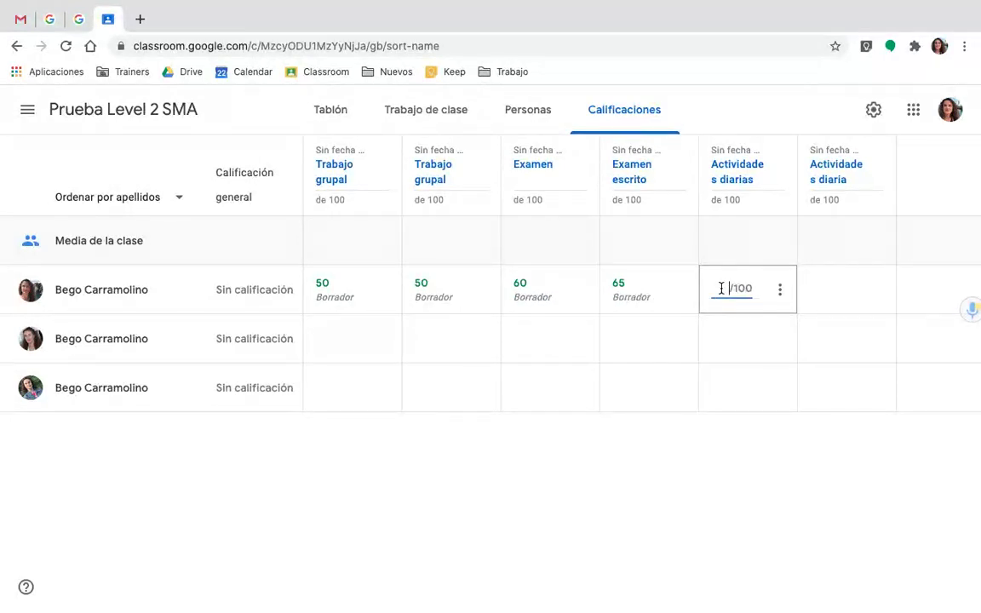
{"action": "type", "text": "45"}
{"action": "left_click", "coordinate": [821, 289]}
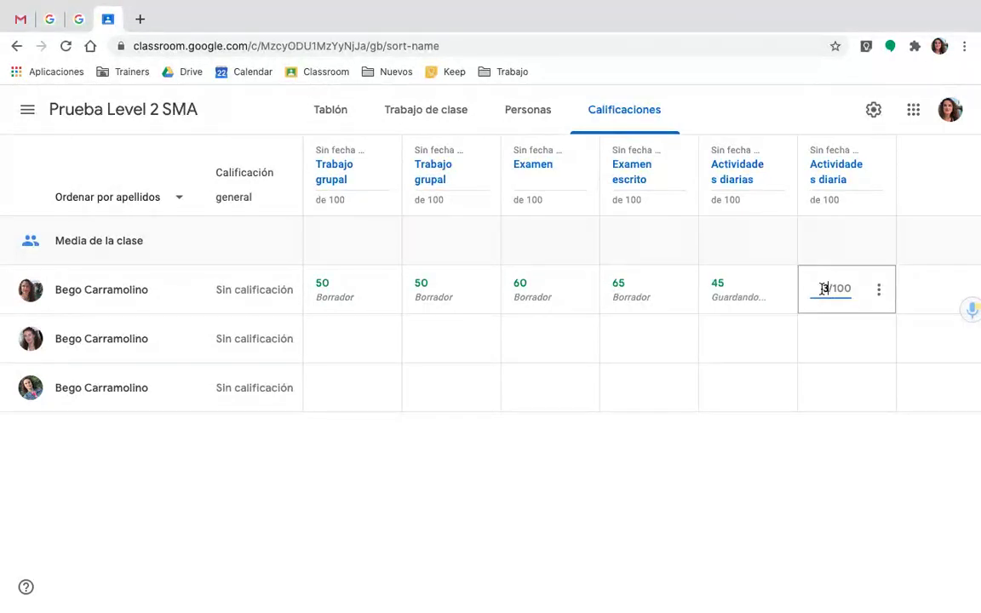
{"action": "type", "text": "30"}
Enter the second student's grades for the six assignments in column order: 90, 95, 100, 100, 90 and 95
{"action": "left_click", "coordinate": [325, 339]}
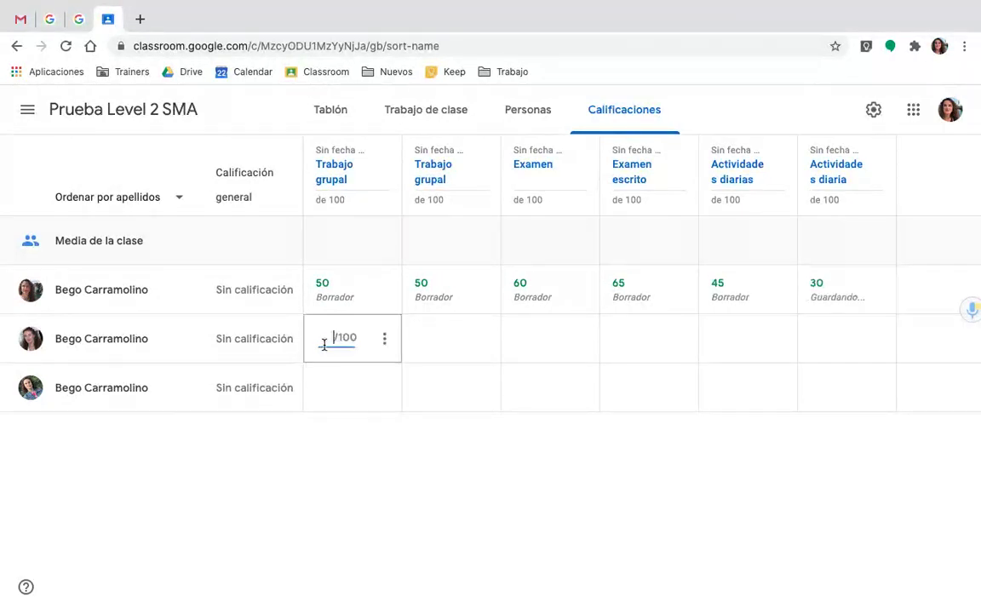
{"action": "left_click", "coordinate": [421, 337]}
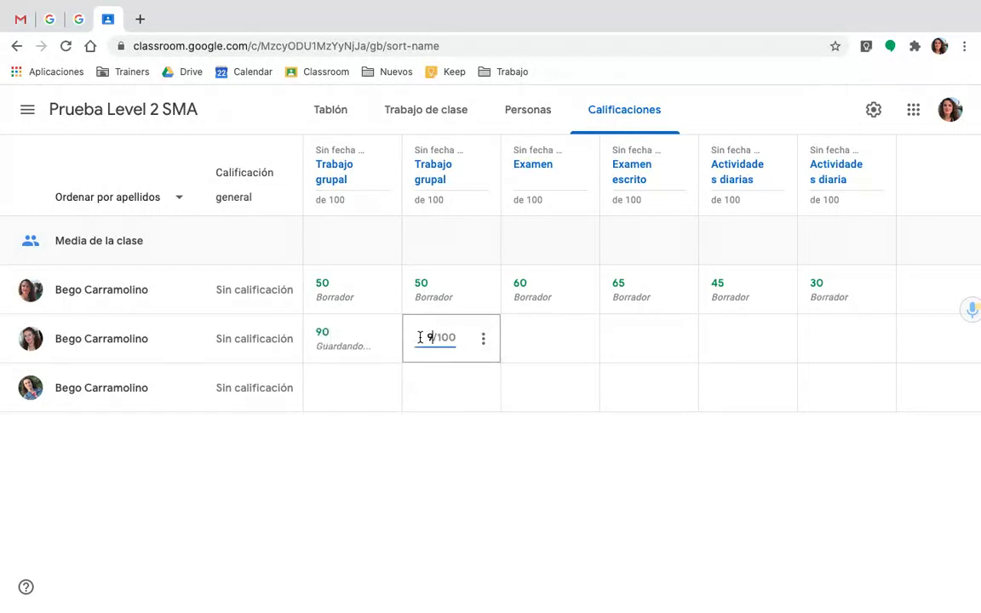
{"action": "left_click", "coordinate": [518, 338]}
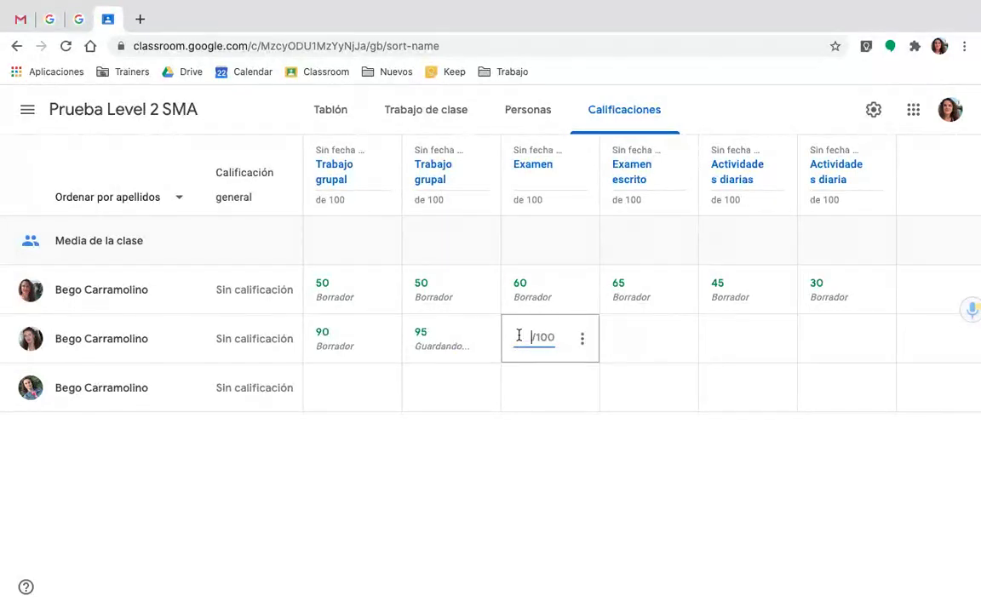
{"action": "type", "text": "100"}
{"action": "left_click", "coordinate": [620, 337]}
{"action": "left_click", "coordinate": [717, 340]}
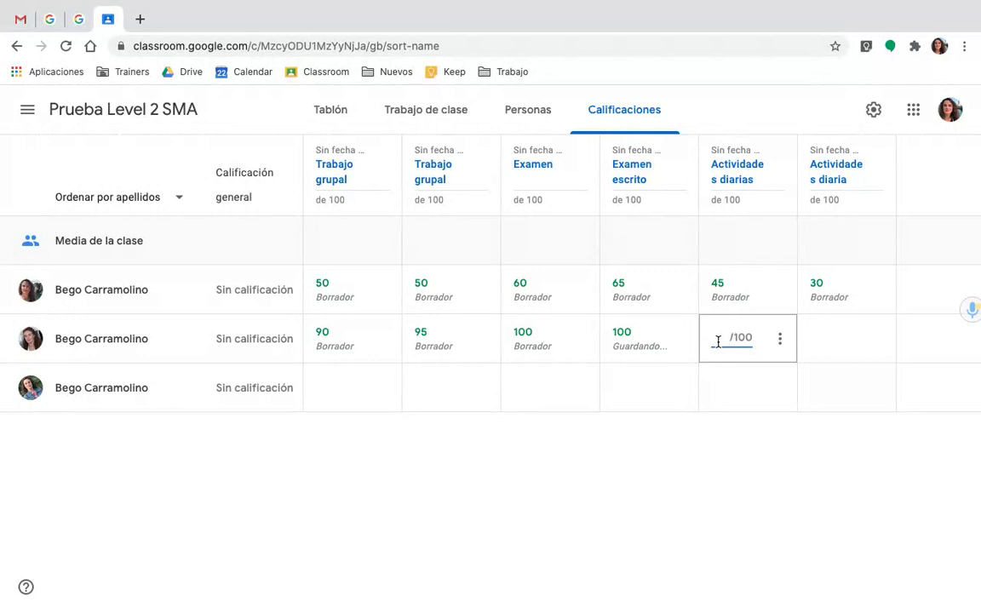
{"action": "type", "text": "90"}
{"action": "left_click", "coordinate": [818, 340]}
{"action": "type", "text": "95"}
Enter the third student's grades for the six assignments in column order: 70, 75, 80, 70, 85 and 90
{"action": "left_click", "coordinate": [324, 387]}
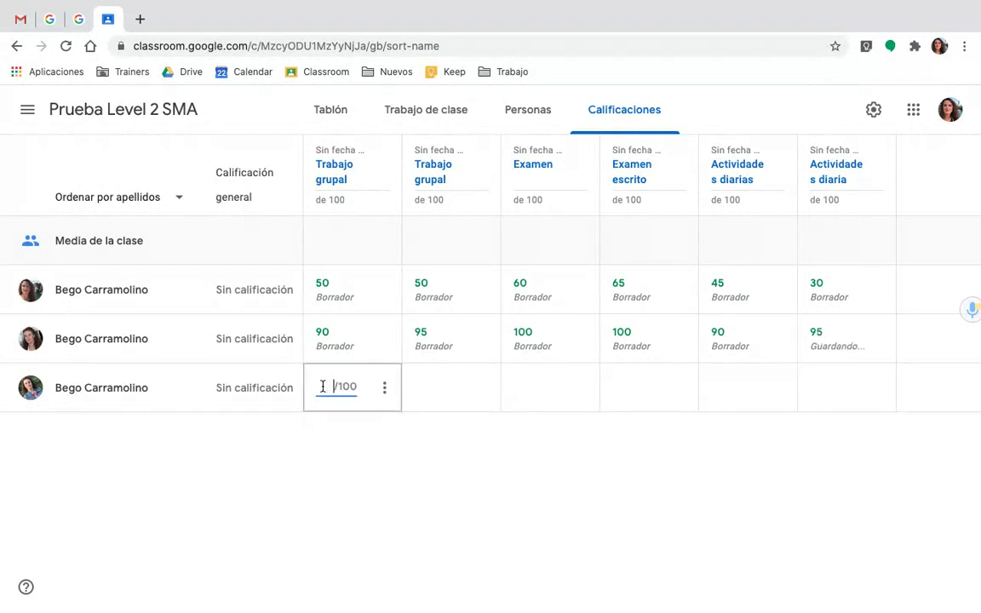
{"action": "type", "text": "70"}
{"action": "left_click", "coordinate": [422, 388]}
{"action": "type", "text": "75"}
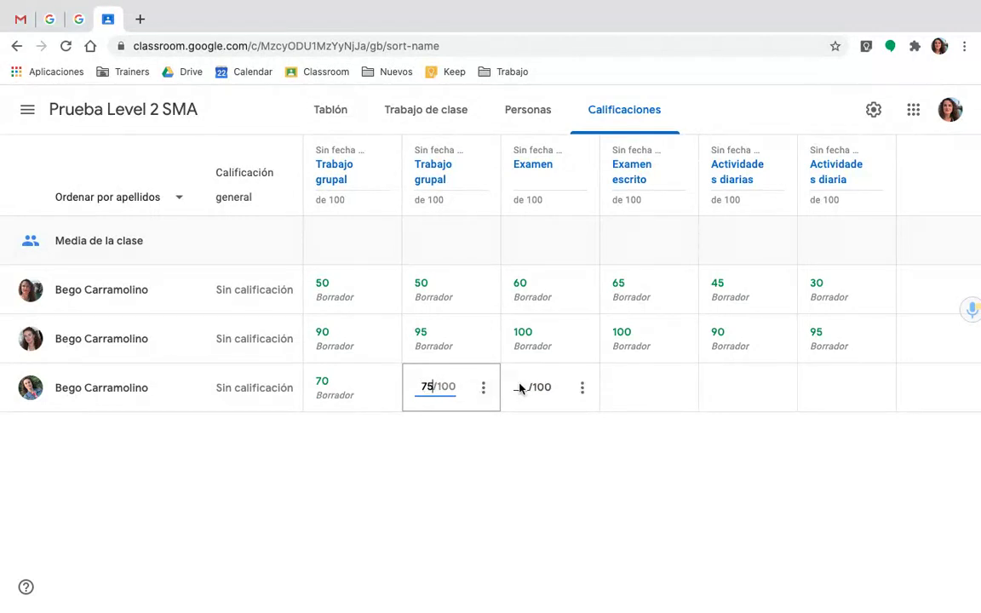
{"action": "left_click", "coordinate": [520, 386]}
{"action": "type", "text": "80"}
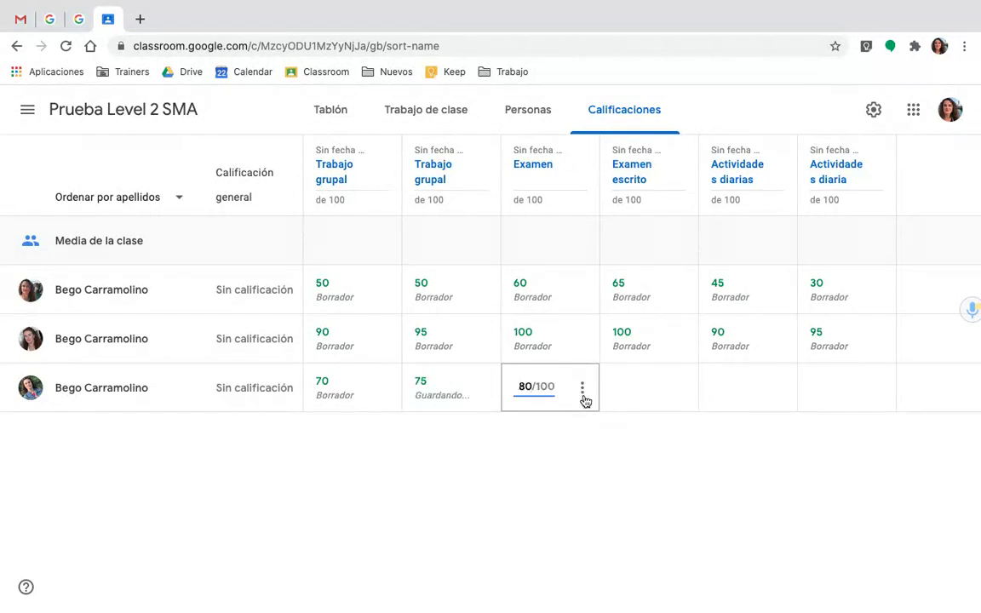
{"action": "left_click", "coordinate": [619, 389]}
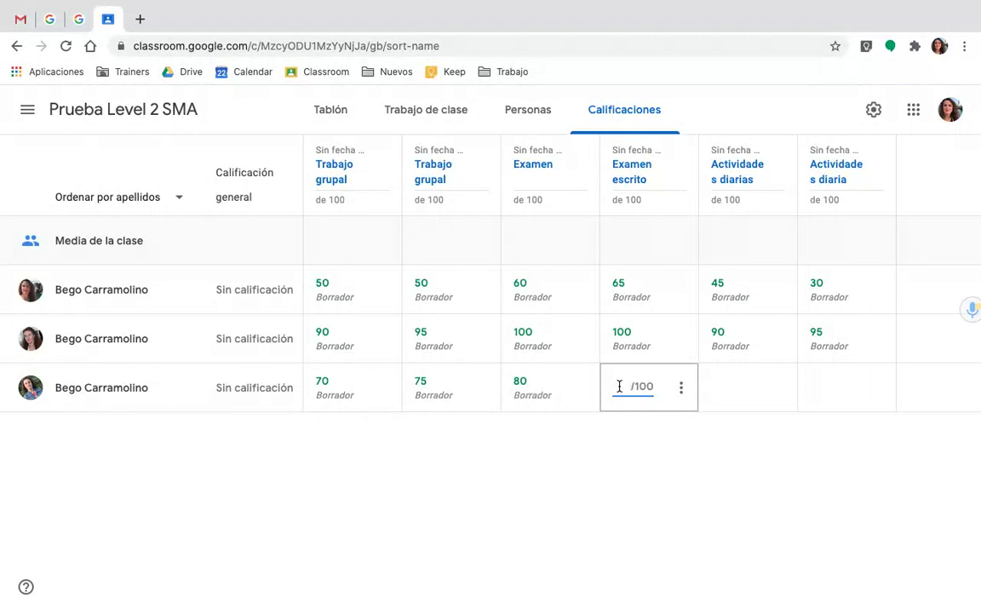
{"action": "left_click", "coordinate": [720, 391]}
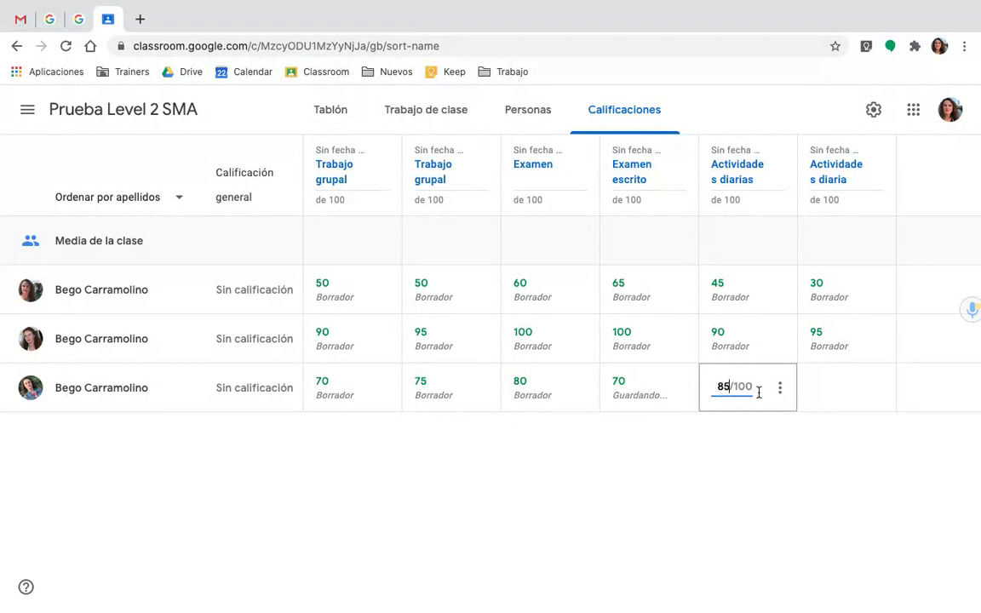
{"action": "left_click", "coordinate": [815, 389]}
{"action": "type", "text": "90"}
{"action": "left_click", "coordinate": [663, 456]}
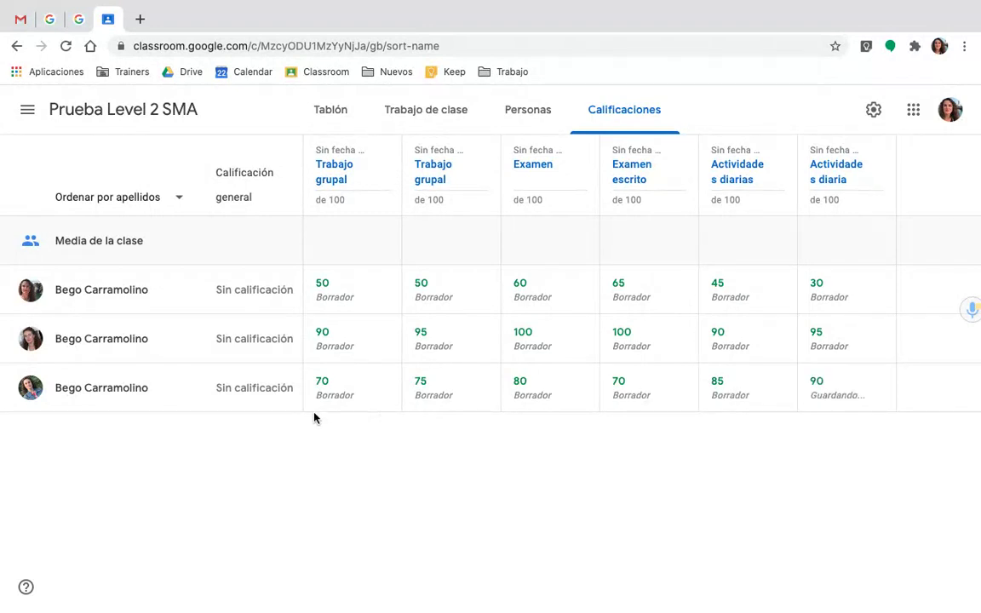
Return the graded work of the first "Trabajo grupal" column to all three students, including work not handed in
{"action": "left_click", "coordinate": [386, 160]}
{"action": "left_click", "coordinate": [349, 265]}
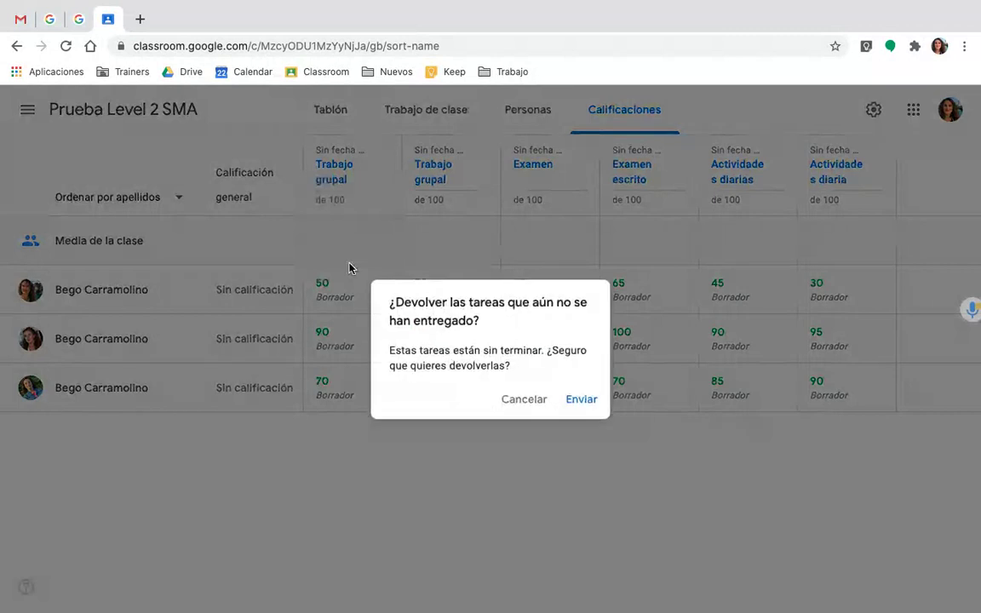
{"action": "left_click", "coordinate": [584, 399]}
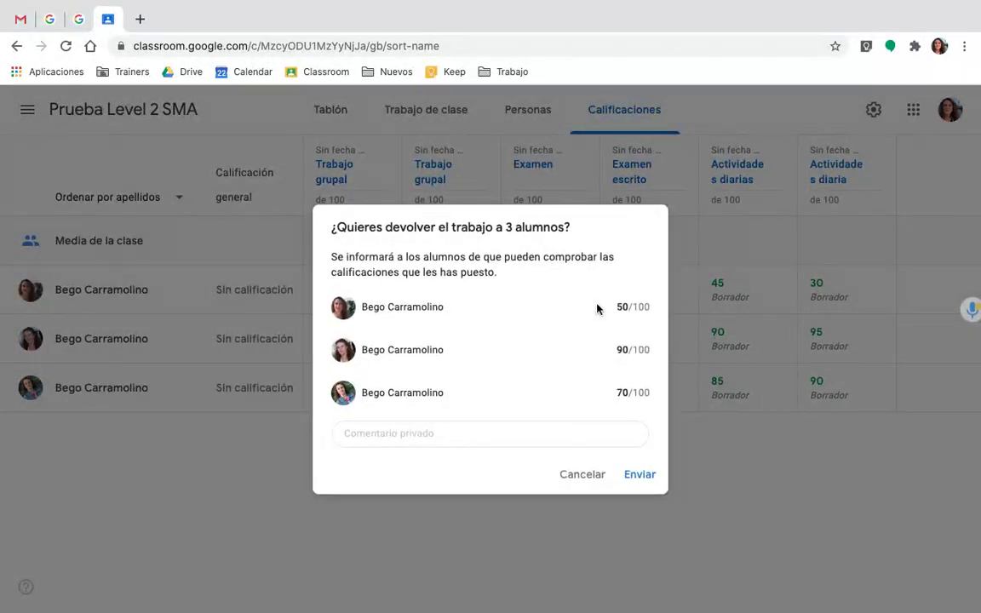
{"action": "left_click", "coordinate": [640, 475]}
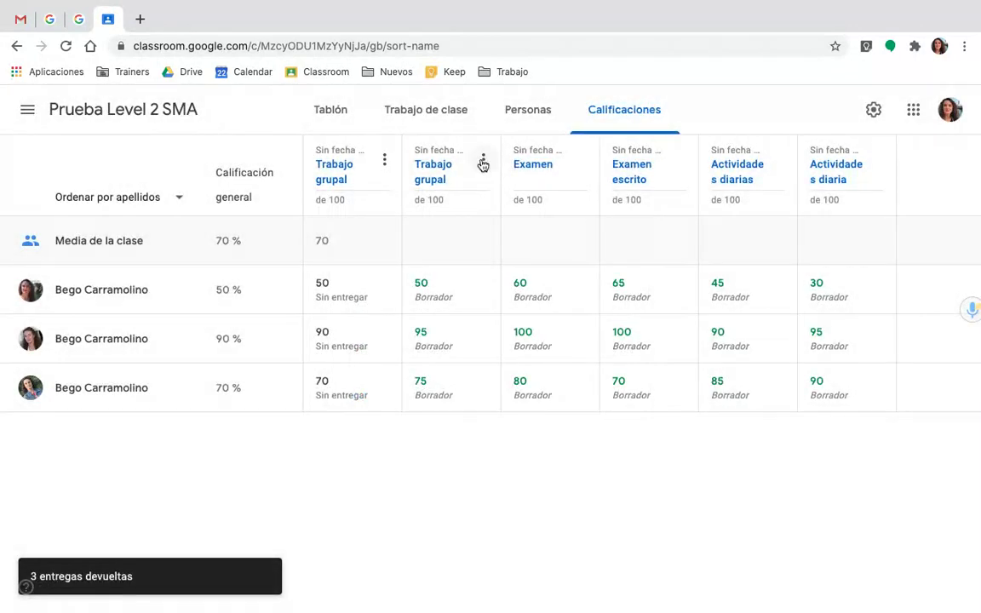
Return the graded work of the second "Trabajo grupal" column to all three students, including work not handed in
{"action": "left_click", "coordinate": [482, 161]}
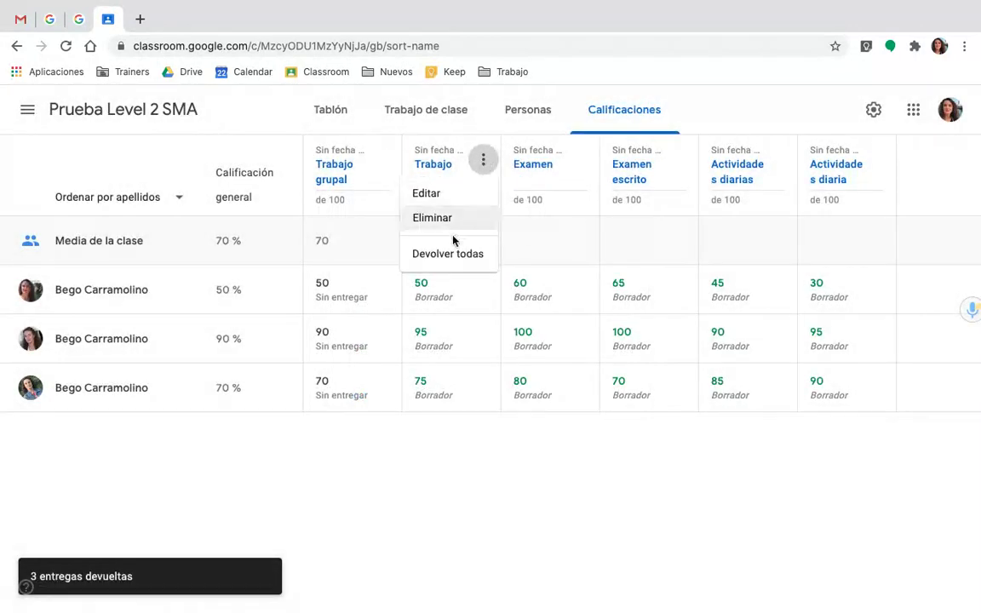
{"action": "left_click", "coordinate": [449, 255]}
{"action": "left_click", "coordinate": [589, 407]}
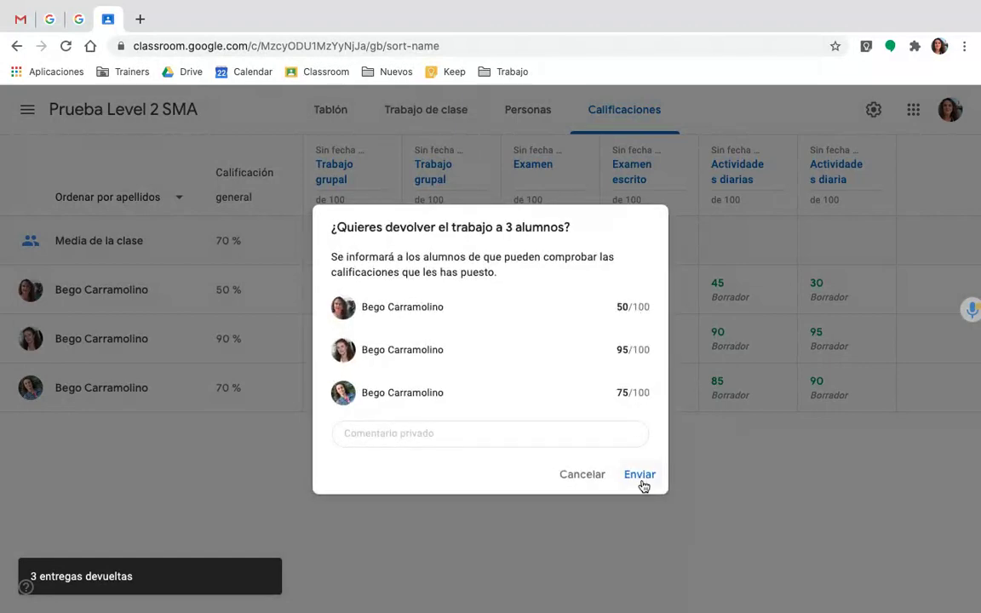
{"action": "left_click", "coordinate": [640, 476]}
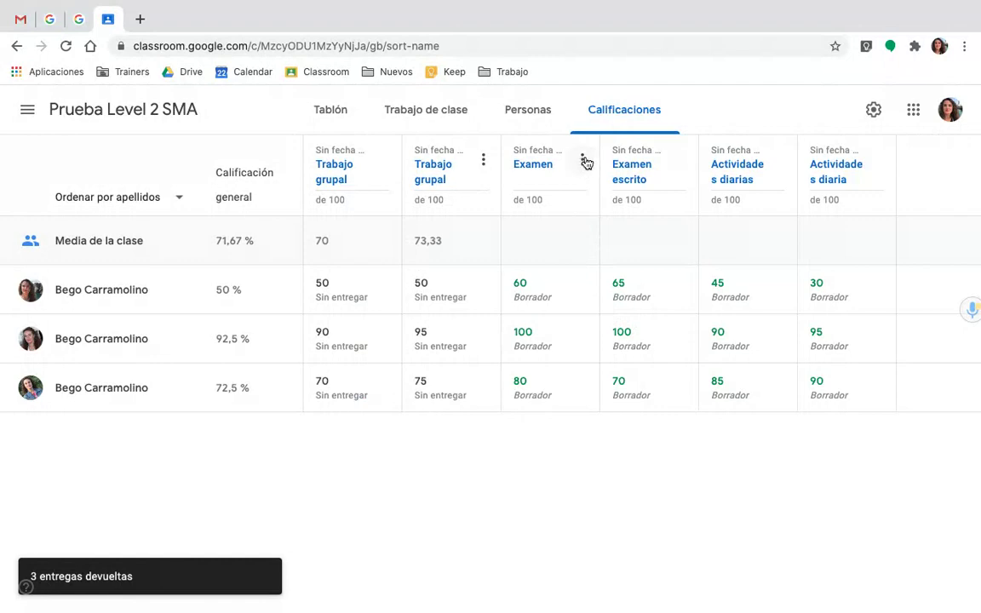
Return all graded work of the "Examen" assignment to the three students, including work not handed in
{"action": "left_click", "coordinate": [582, 158]}
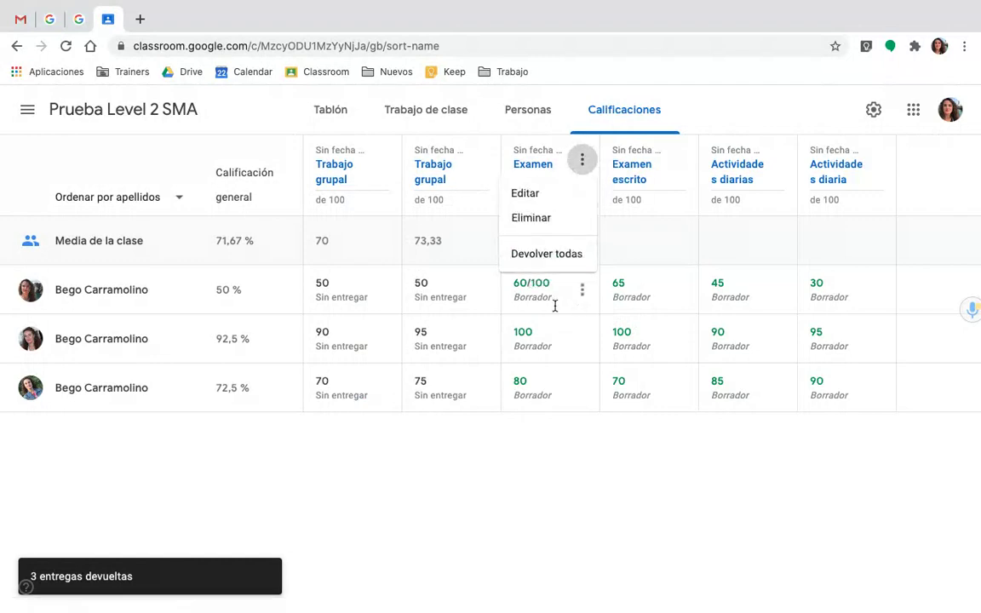
{"action": "left_click", "coordinate": [560, 254]}
{"action": "left_click", "coordinate": [579, 400]}
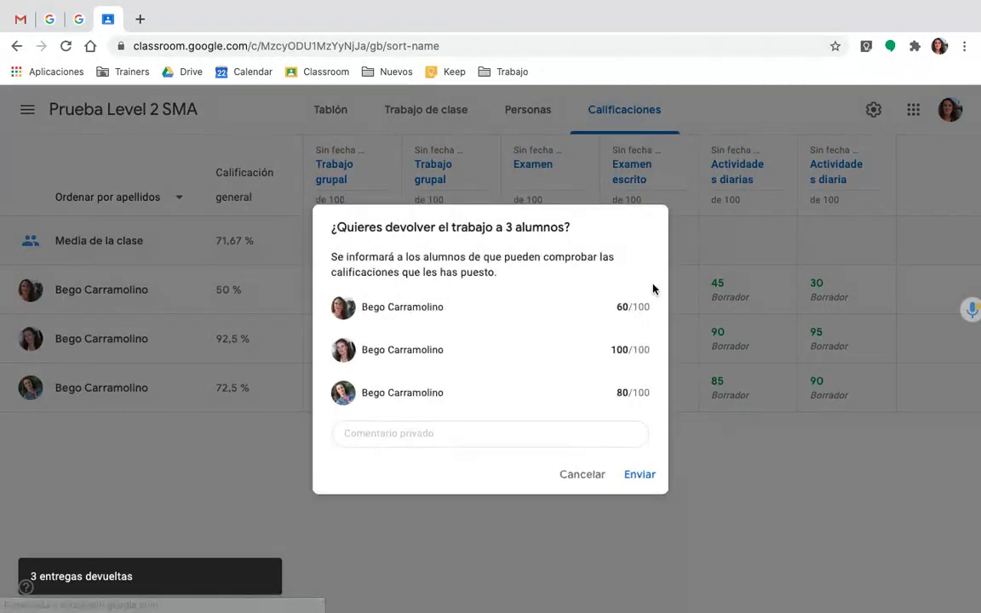
{"action": "left_click", "coordinate": [640, 474]}
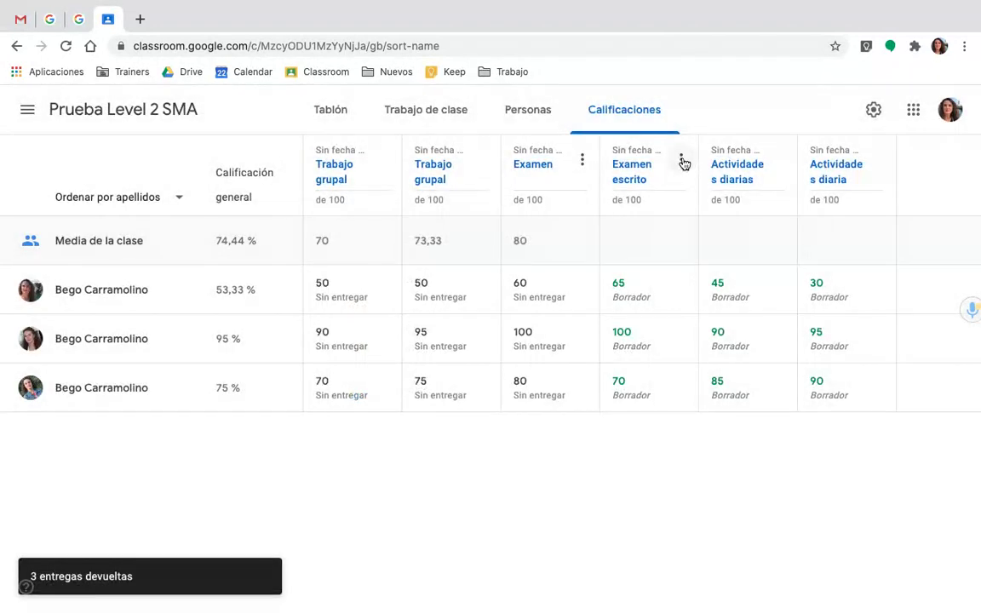
Return all graded work of the "Examen escrito" assignment to the three students, including work not handed in
{"action": "left_click", "coordinate": [680, 159]}
{"action": "left_click", "coordinate": [652, 255]}
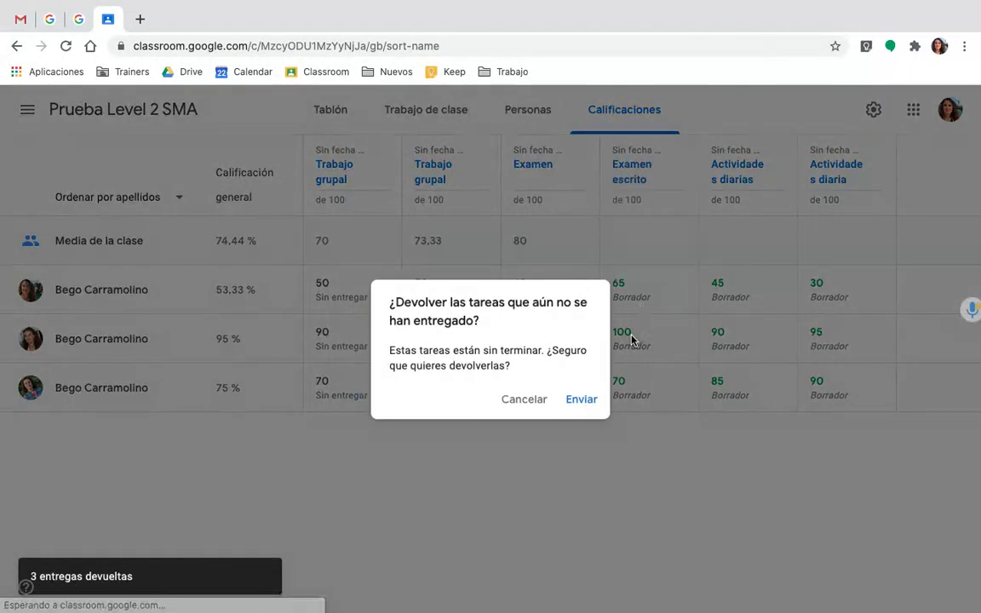
{"action": "left_click", "coordinate": [576, 400]}
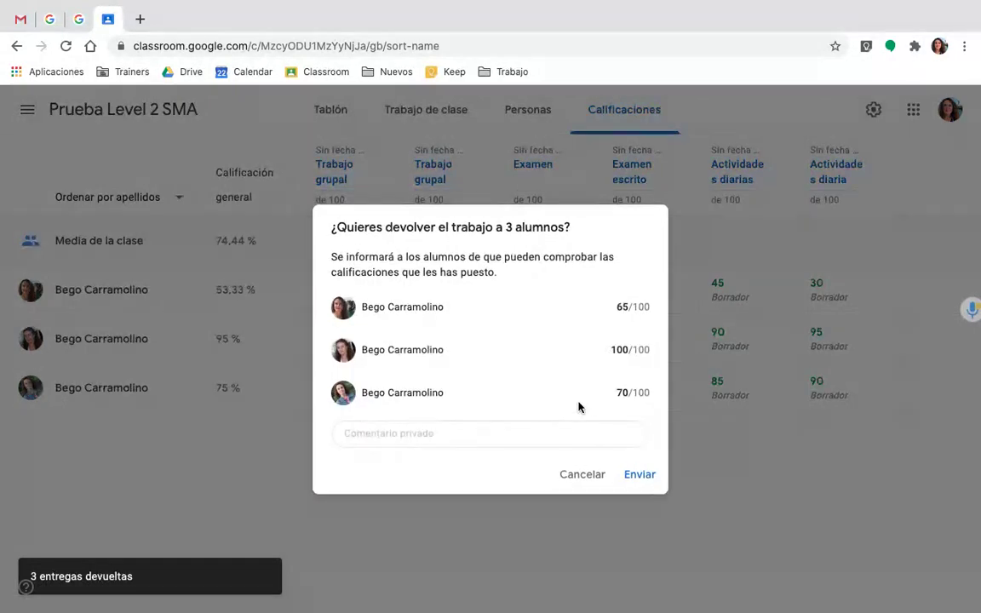
{"action": "left_click", "coordinate": [640, 479]}
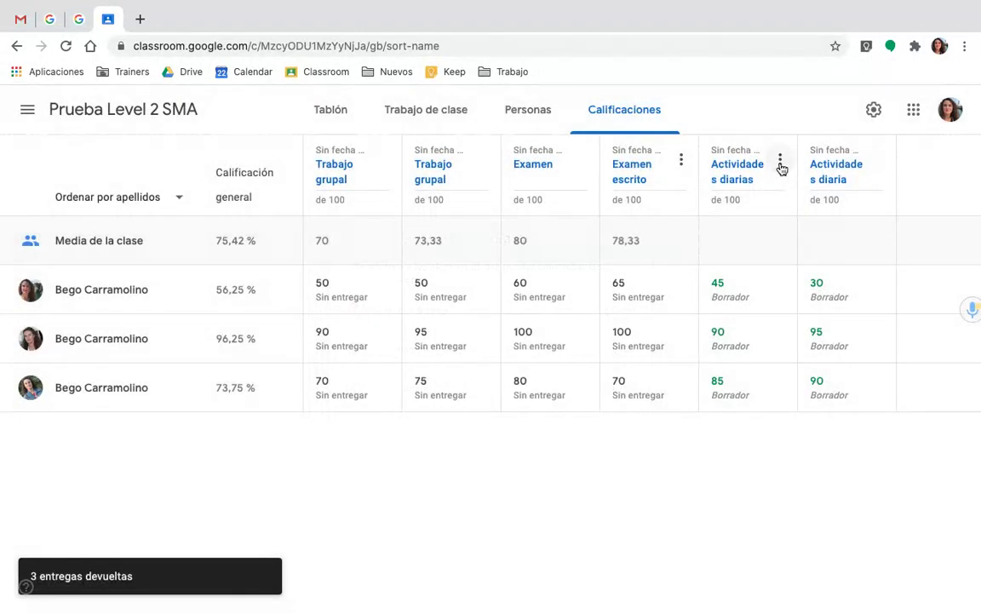
Return all graded work of the "Actividades diarias" assignment to the three students, including work not handed in
{"action": "left_click", "coordinate": [779, 162]}
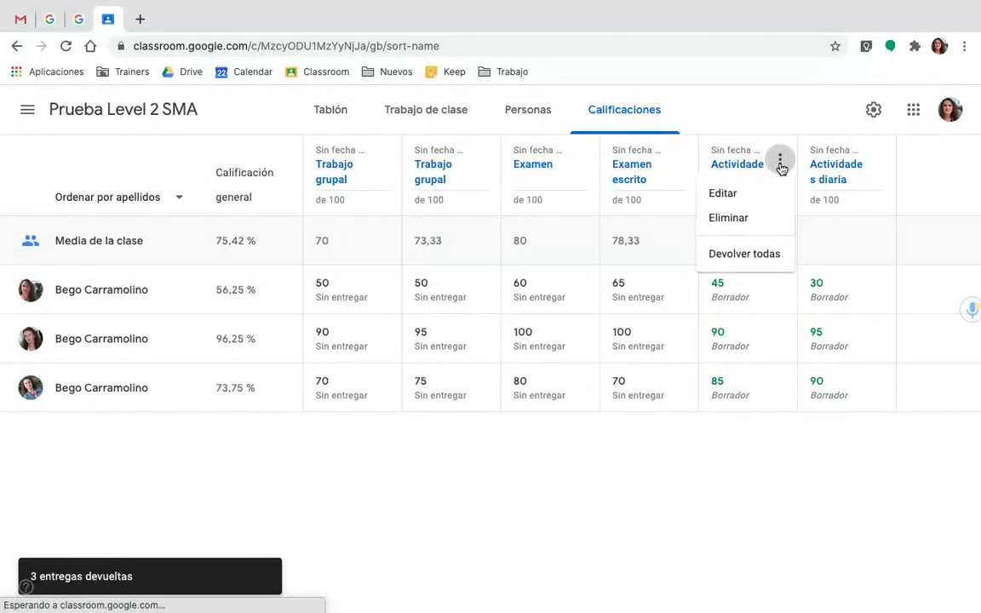
{"action": "left_click", "coordinate": [744, 254]}
{"action": "left_click", "coordinate": [579, 402]}
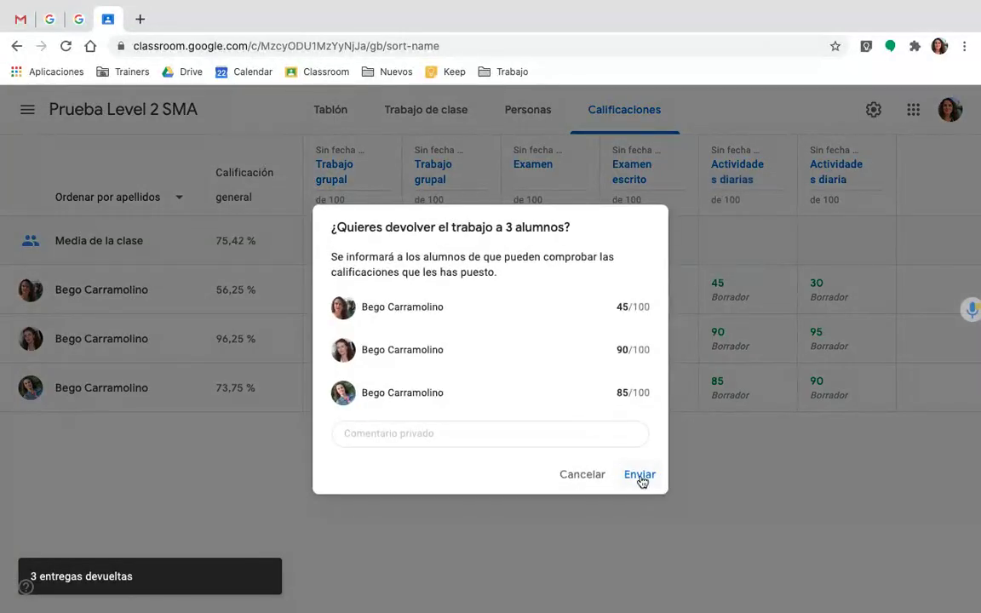
{"action": "left_click", "coordinate": [639, 475]}
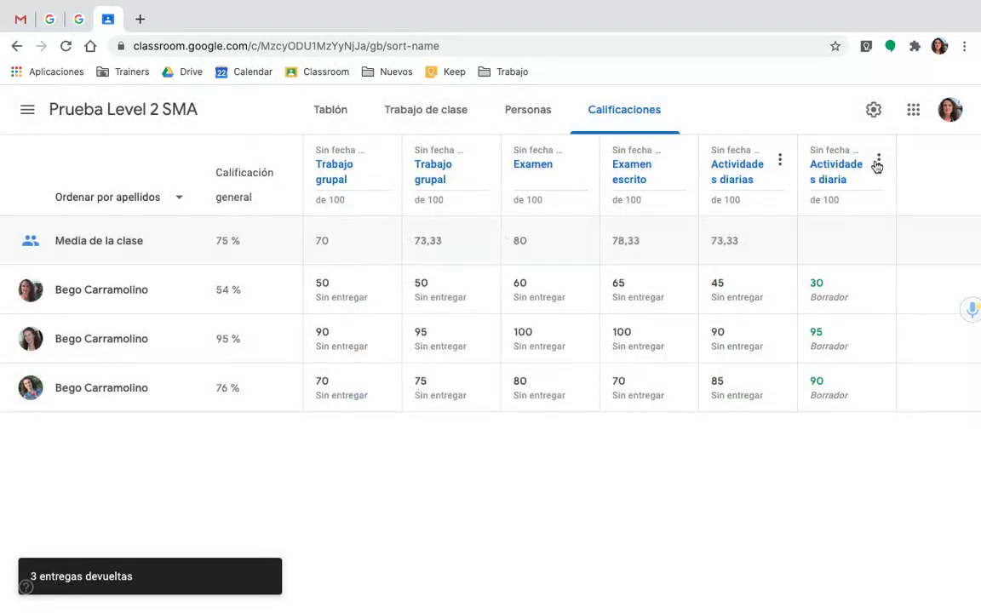
Return all graded work of the "Actividades diaria" assignment to the three students, including work not handed in
{"action": "left_click", "coordinate": [881, 160]}
{"action": "left_click", "coordinate": [828, 254]}
{"action": "left_click", "coordinate": [574, 402]}
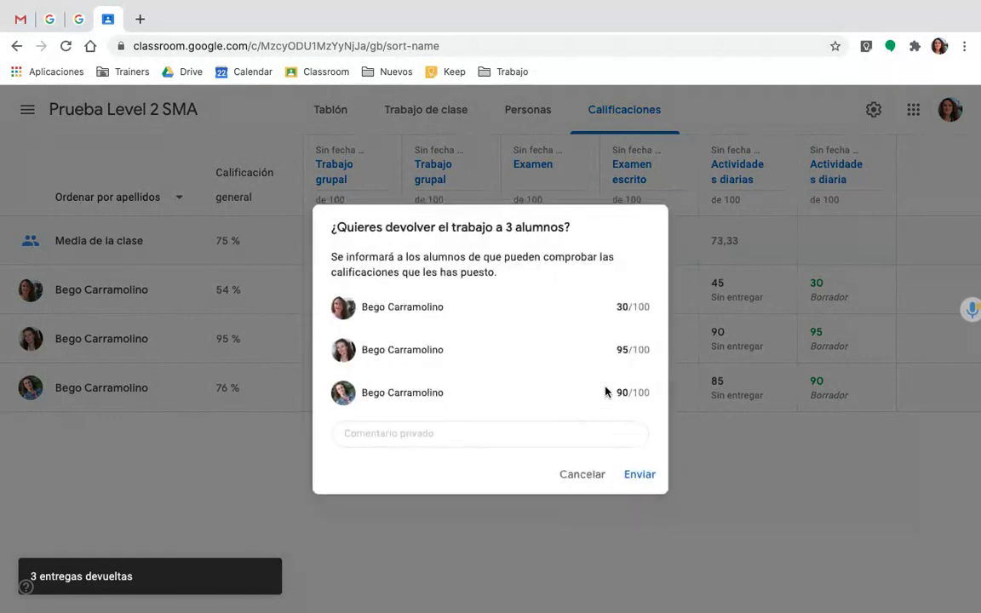
{"action": "left_click", "coordinate": [637, 482]}
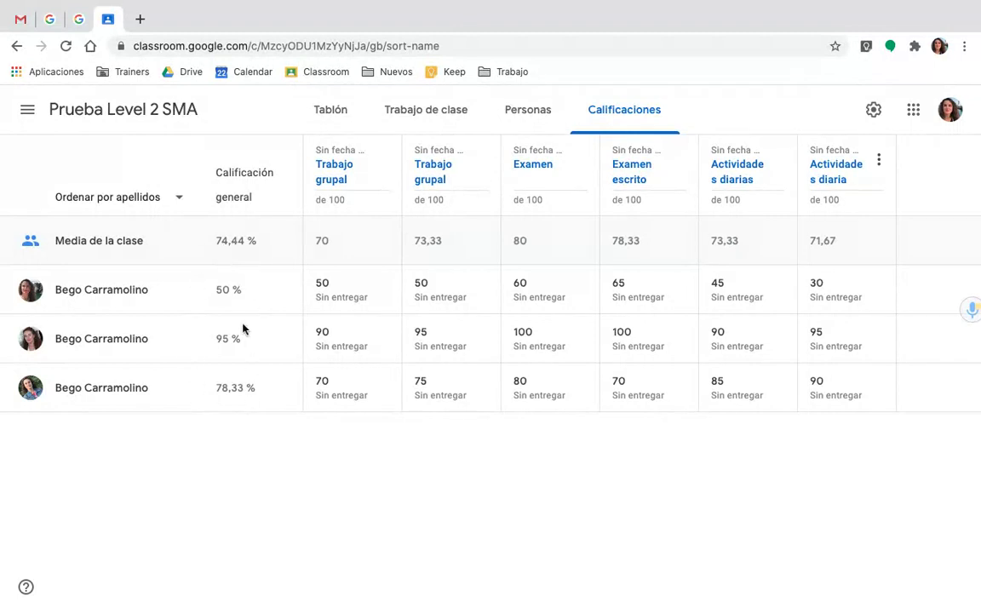
In the class settings, change the overall grade calculation to "Ponderada por categoría"
{"action": "left_click", "coordinate": [875, 111]}
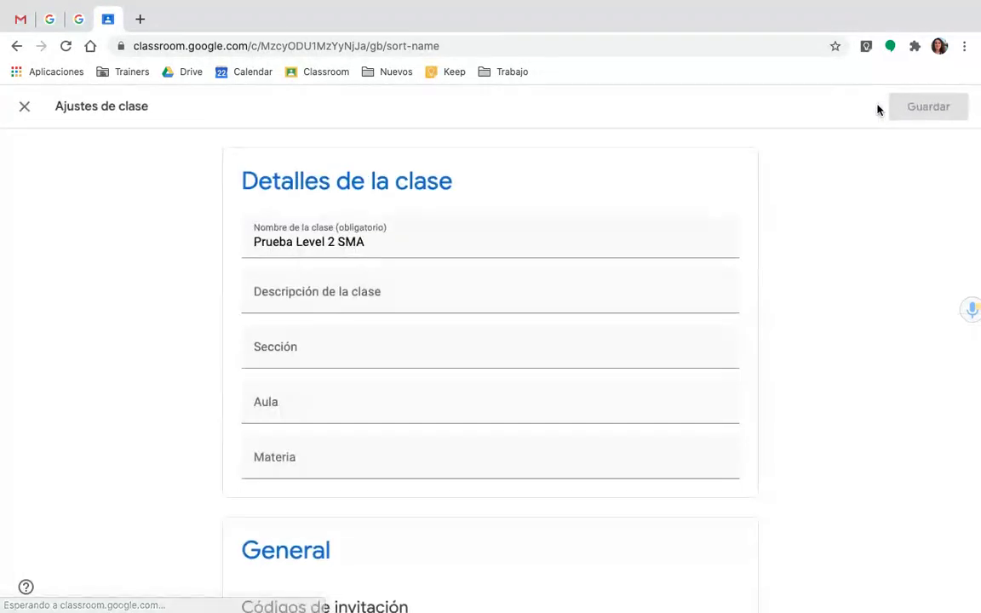
{"action": "scroll", "coordinate": [594, 403], "scroll_direction": "down", "scroll_amount": 5}
{"action": "scroll", "coordinate": [593, 416], "scroll_direction": "down", "scroll_amount": 5}
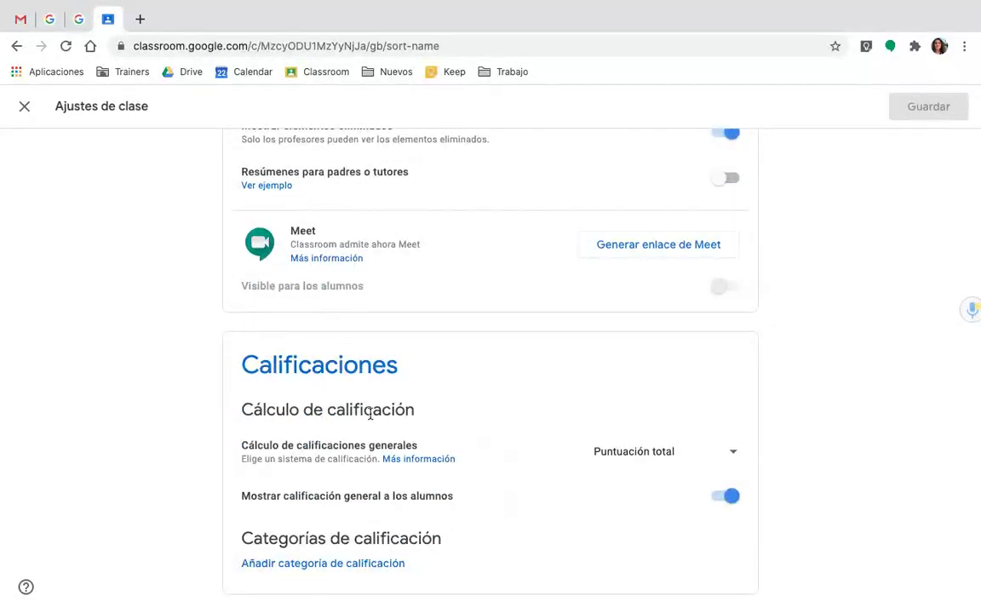
{"action": "left_click", "coordinate": [733, 456]}
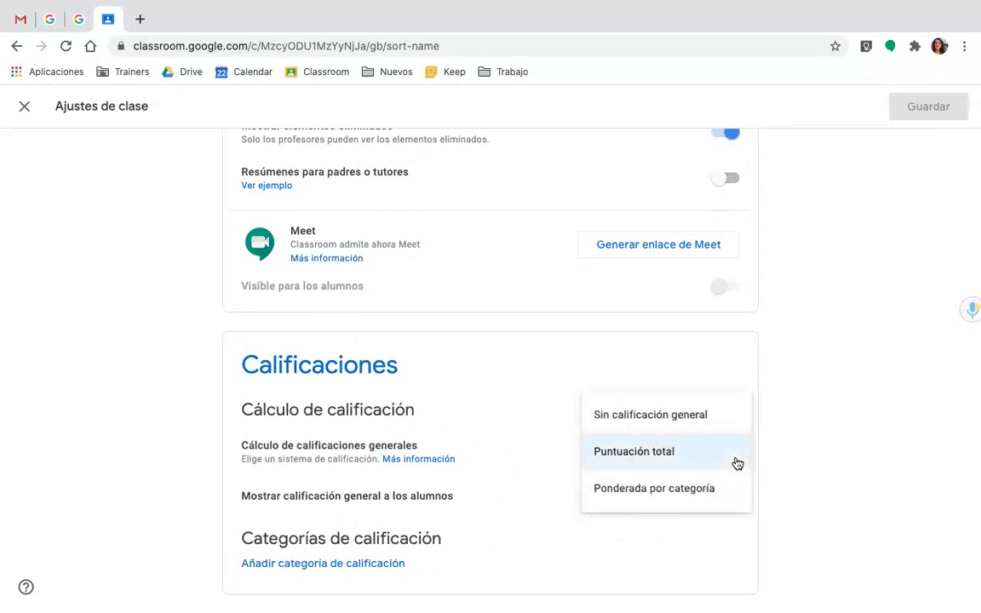
{"action": "left_click", "coordinate": [640, 488]}
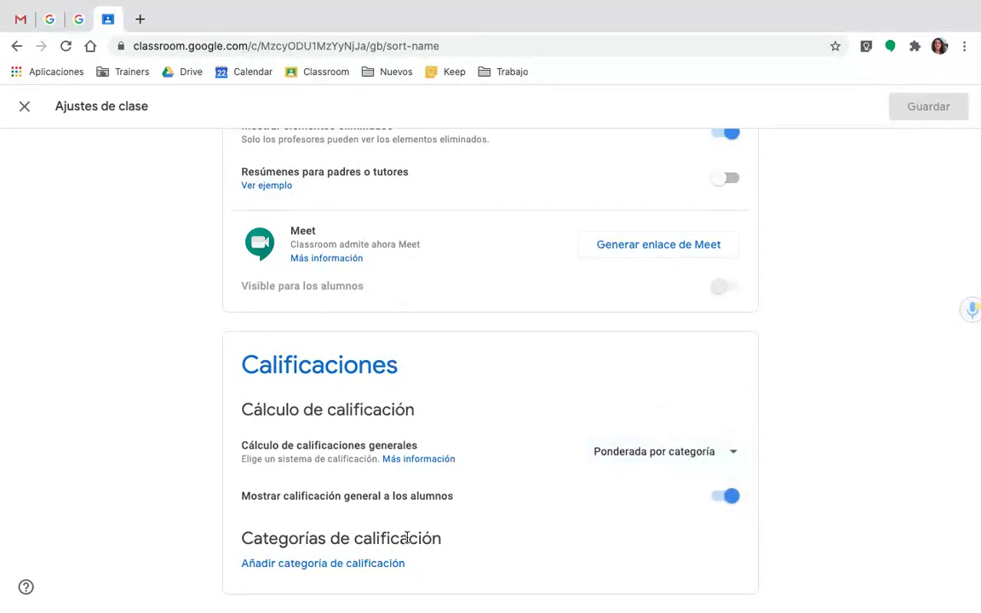
Add a grade category named "Actividades diarias" with a weight of 30 %
{"action": "left_click", "coordinate": [308, 566]}
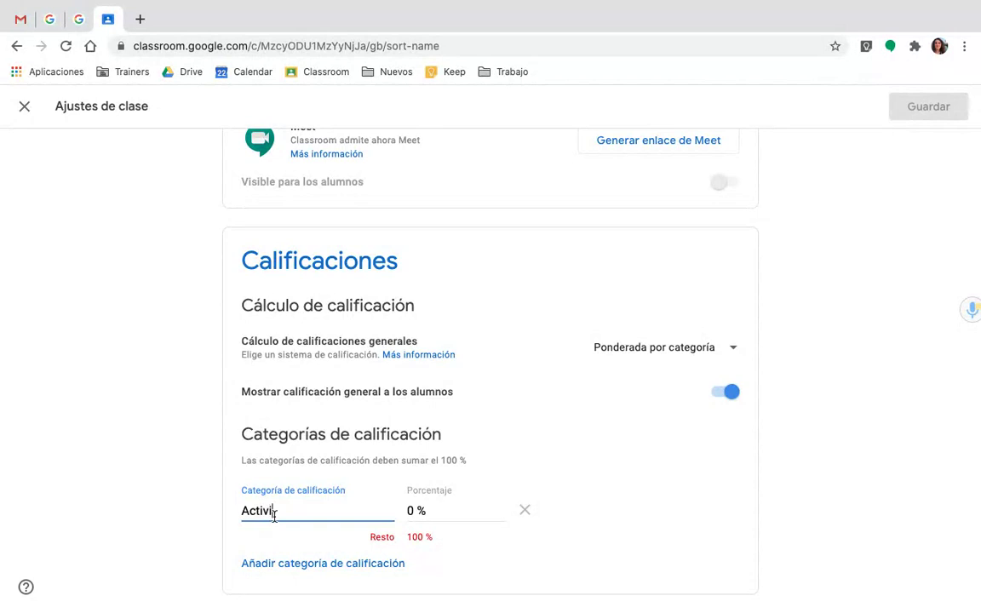
{"action": "type", "text": "Actividades diarias"}
{"action": "left_click", "coordinate": [414, 511]}
{"action": "key", "text": "BackSpace"}
{"action": "type", "text": "30"}
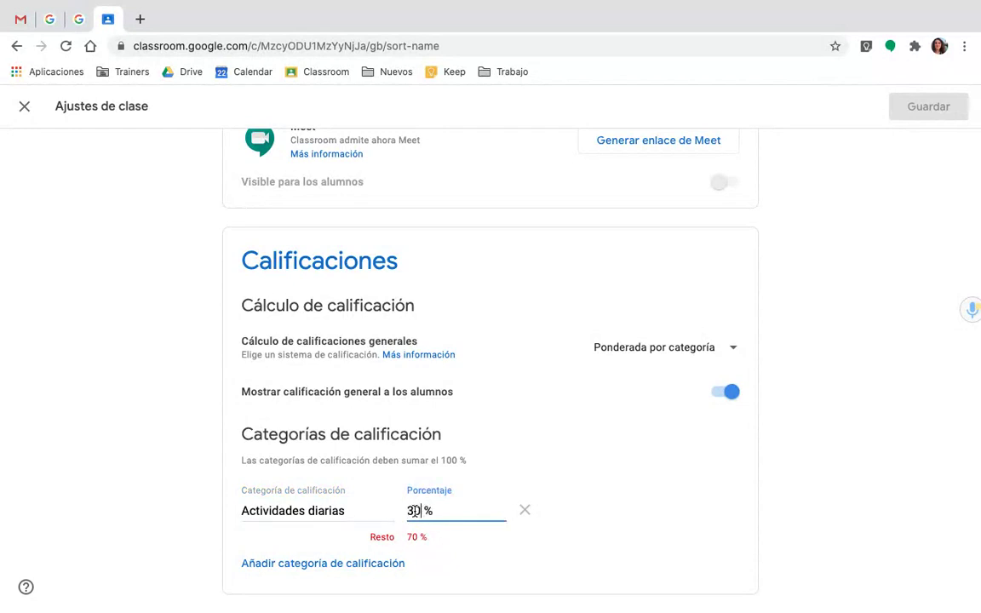
Add a second grade category named "Trabajo Grupal" with a weight of 20 %
{"action": "left_click", "coordinate": [306, 567]}
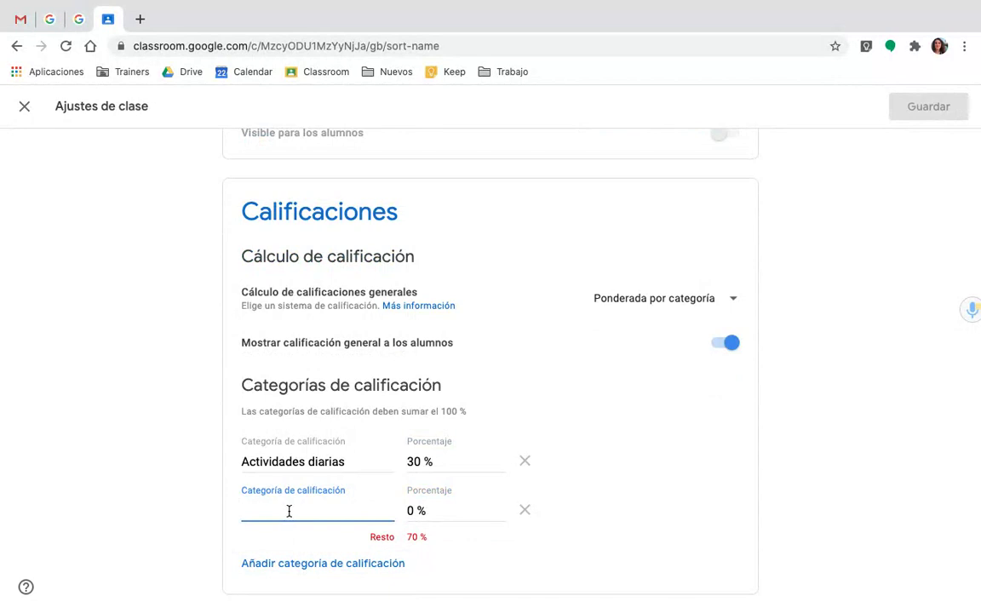
{"action": "type", "text": "Trabajo Grupal"}
{"action": "left_click", "coordinate": [415, 510]}
{"action": "type", "text": "2"}
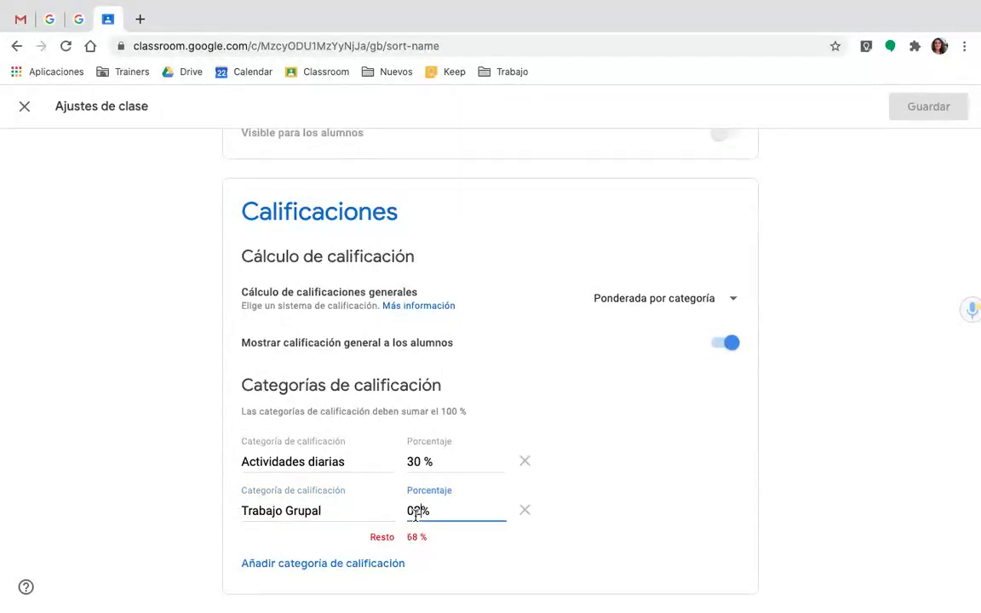
{"action": "key", "text": "BackSpace"}
{"action": "key", "text": "BackSpace"}
{"action": "type", "text": "20"}
Add a third grade category named "Examen" weighted at 50 % and save the class settings
{"action": "left_click", "coordinate": [333, 564]}
{"action": "type", "text": "Examen"}
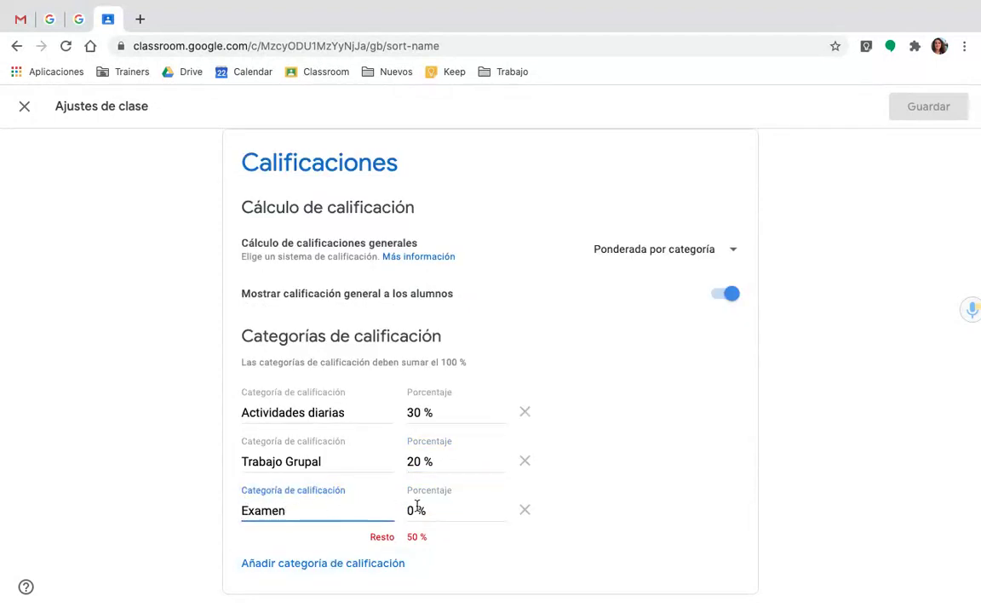
{"action": "left_click", "coordinate": [412, 510]}
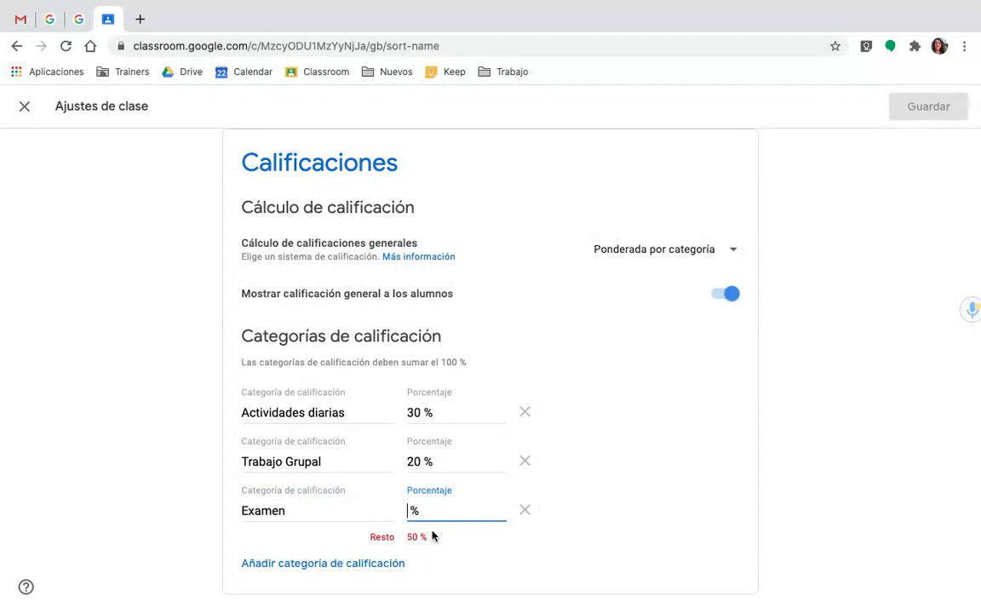
{"action": "type", "text": "50"}
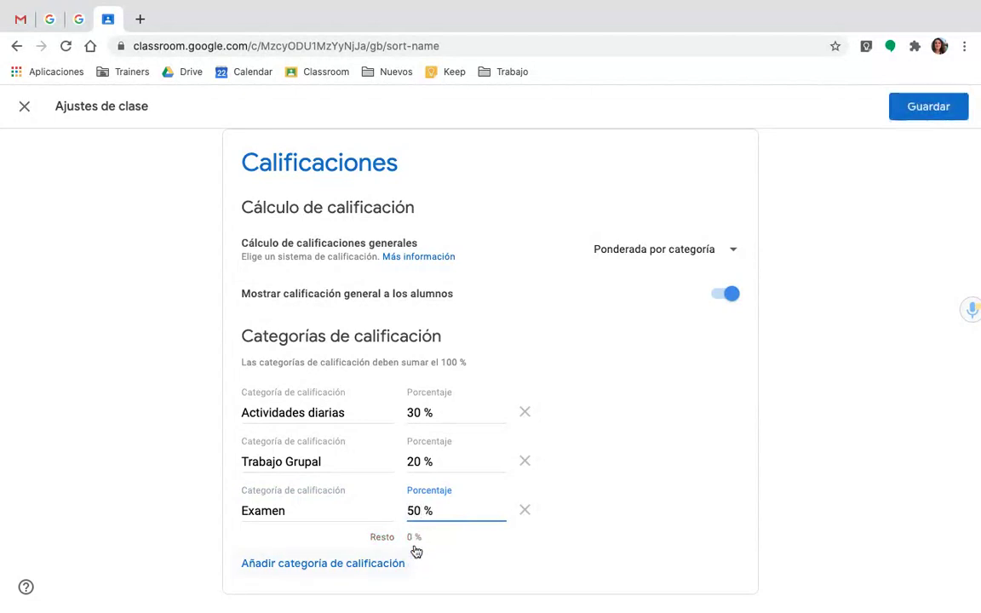
{"action": "left_click", "coordinate": [928, 106]}
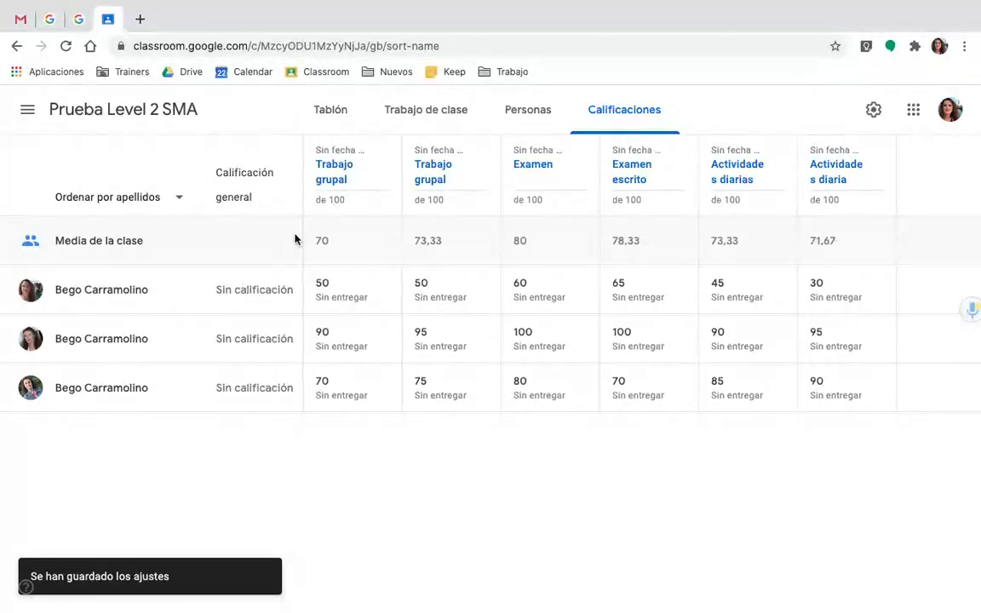
Edit the first "Trabajo grupal" assignment in the gradebook to use the "Trabajo Grupal" grade category and save it
{"action": "left_click", "coordinate": [384, 161]}
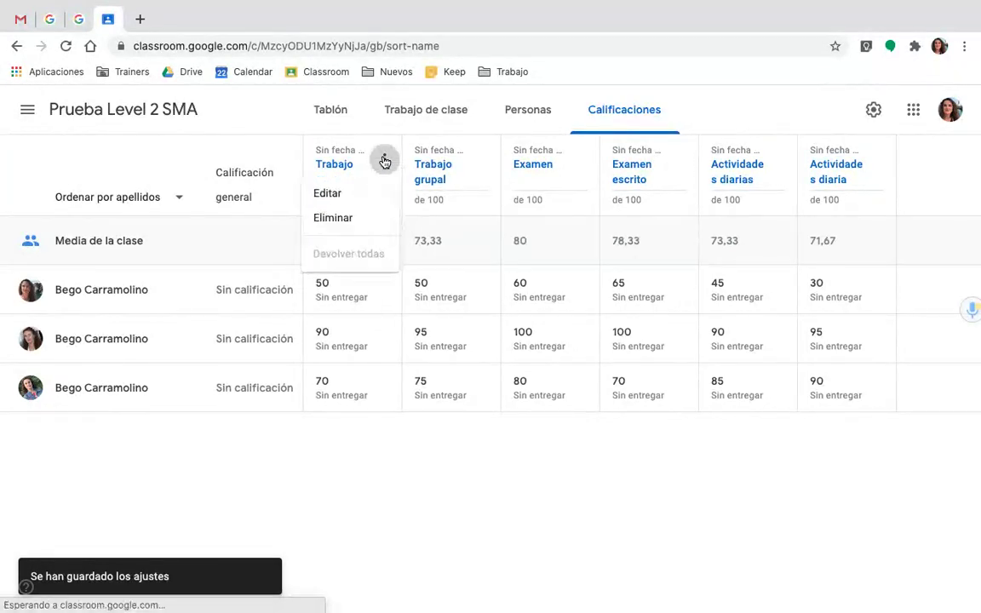
{"action": "left_click", "coordinate": [332, 193]}
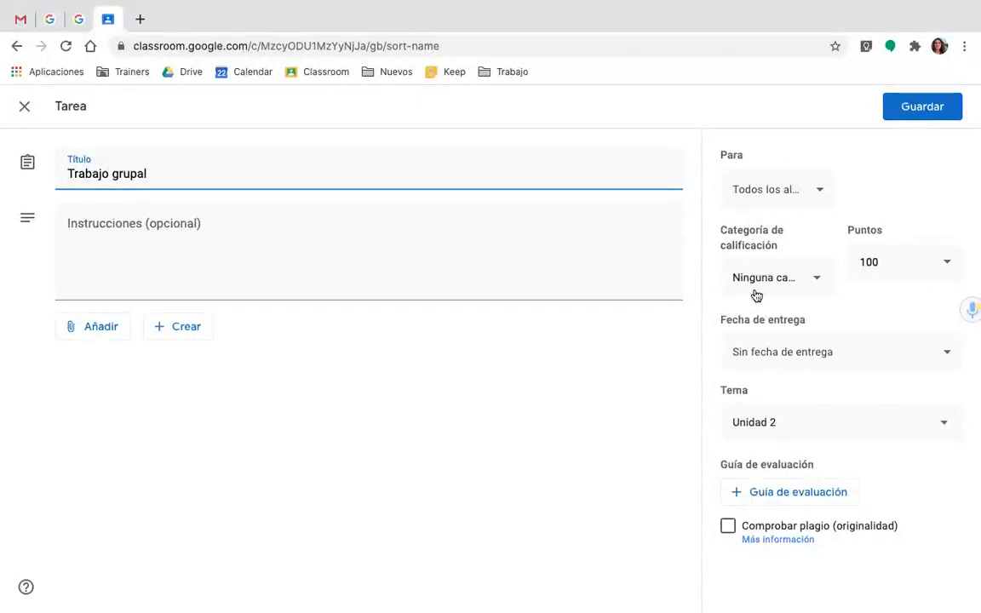
{"action": "left_click", "coordinate": [814, 283]}
{"action": "left_click", "coordinate": [781, 351]}
{"action": "left_click", "coordinate": [924, 108]}
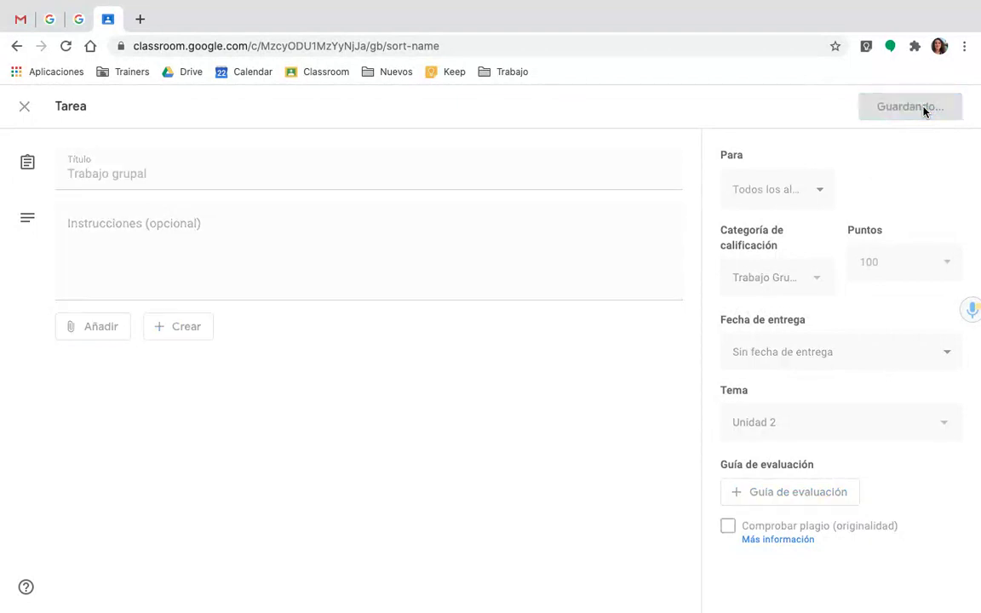
Assign the second "Trabajo grupal" assignment to the "Trabajo Grupal" grade category and save it
{"action": "left_click", "coordinate": [482, 162]}
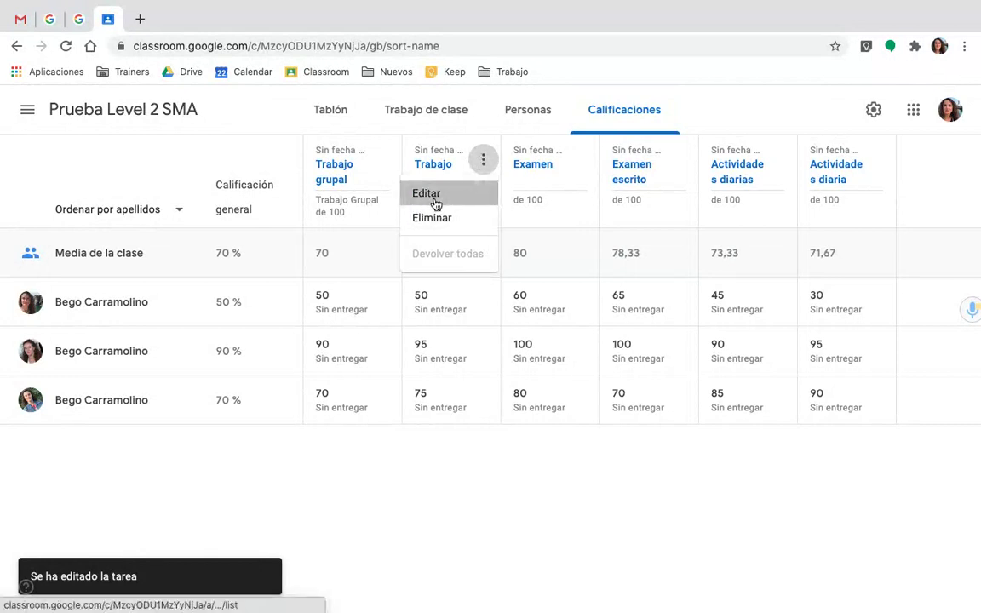
{"action": "left_click", "coordinate": [433, 196]}
{"action": "left_click", "coordinate": [800, 283]}
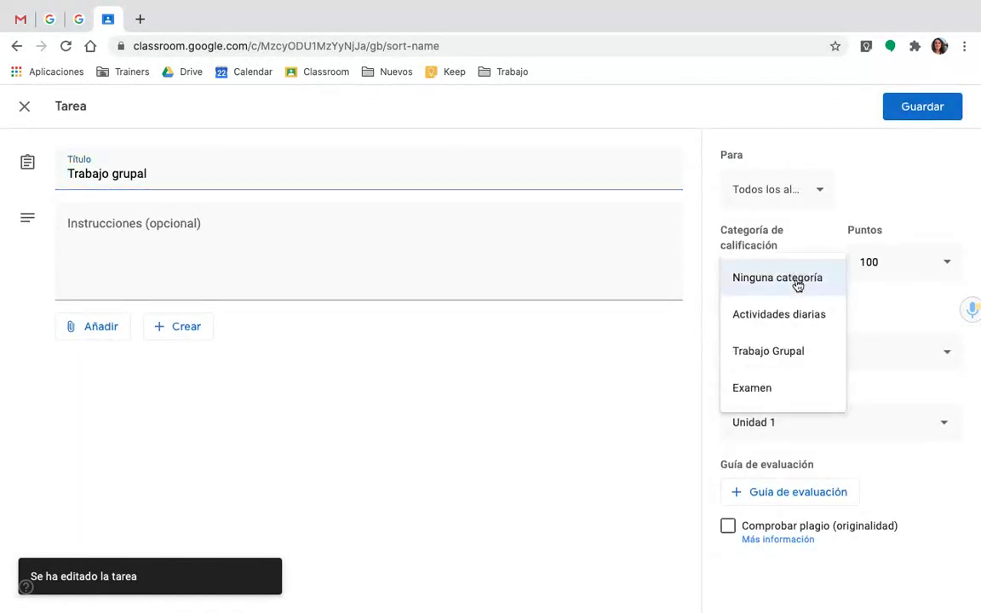
{"action": "left_click", "coordinate": [779, 356]}
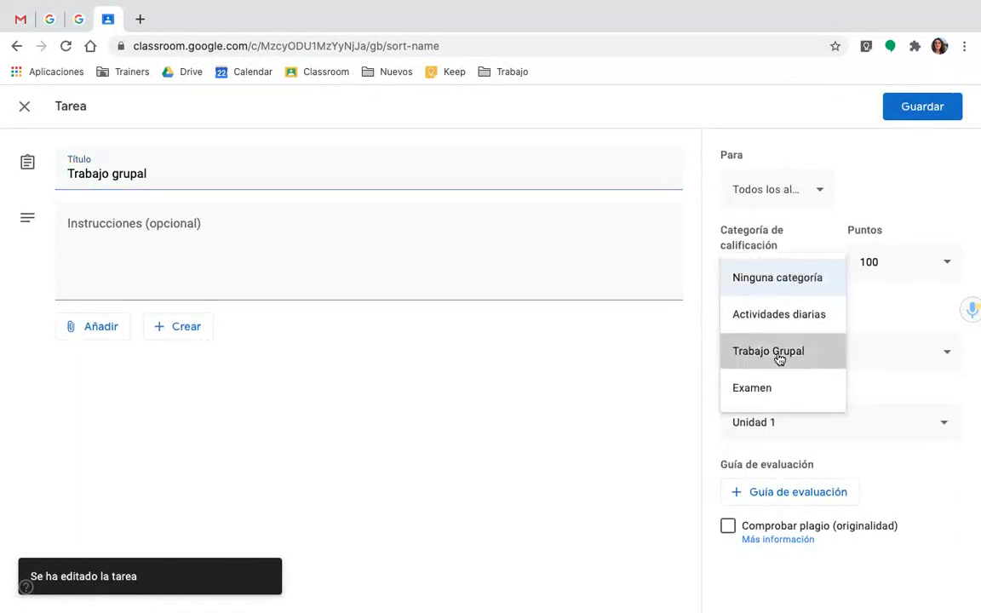
{"action": "left_click", "coordinate": [920, 107]}
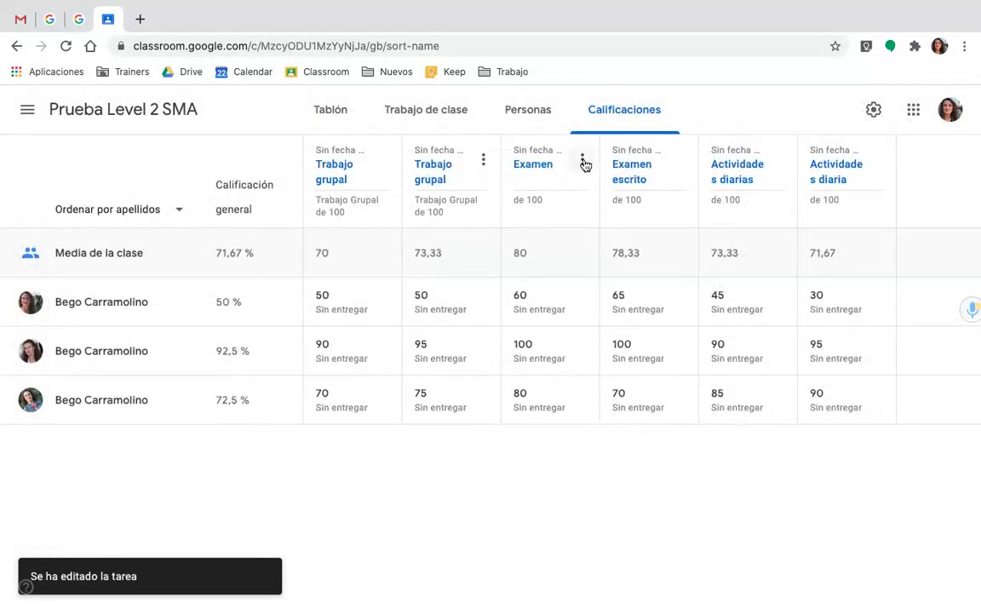
Assign the "Examen" assignment to the "Examen" grade category and save it
{"action": "left_click", "coordinate": [582, 161]}
{"action": "left_click", "coordinate": [539, 195]}
{"action": "left_click", "coordinate": [769, 285]}
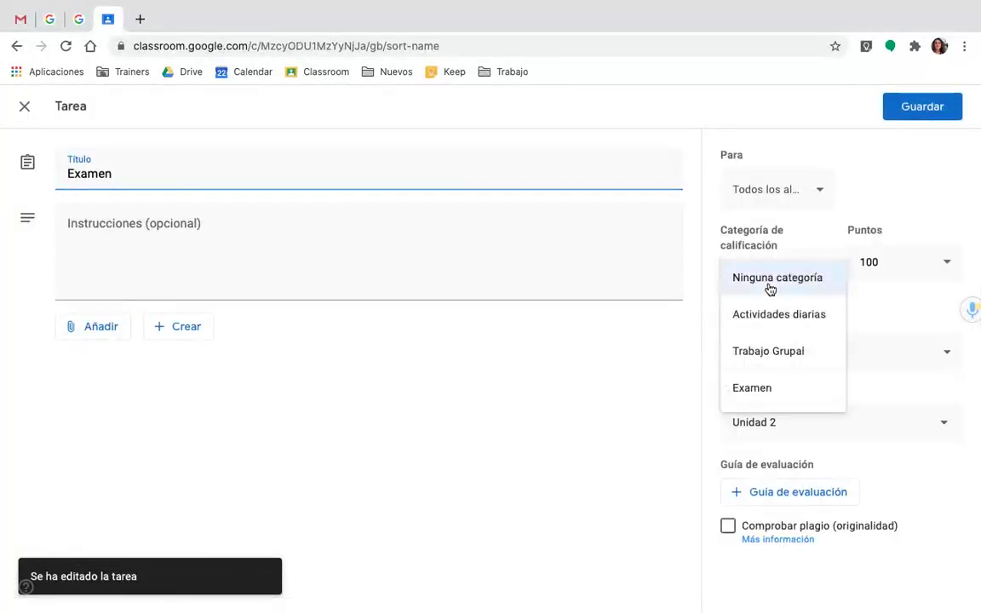
{"action": "left_click", "coordinate": [754, 388]}
{"action": "left_click", "coordinate": [902, 109]}
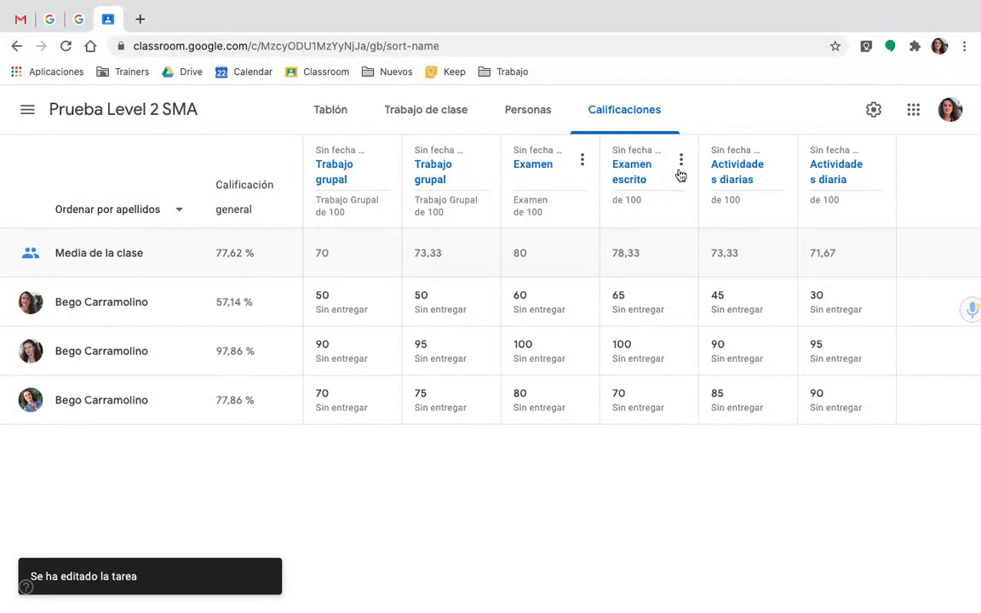
Assign the "Examen escrito" assignment to the "Examen" grade category and save it
{"action": "left_click", "coordinate": [681, 160]}
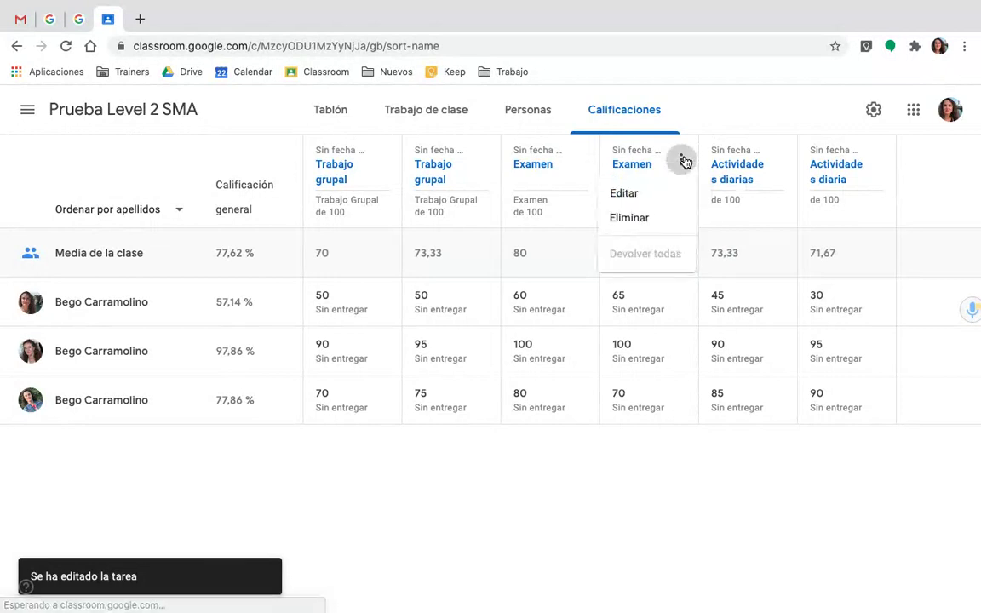
{"action": "left_click", "coordinate": [626, 194]}
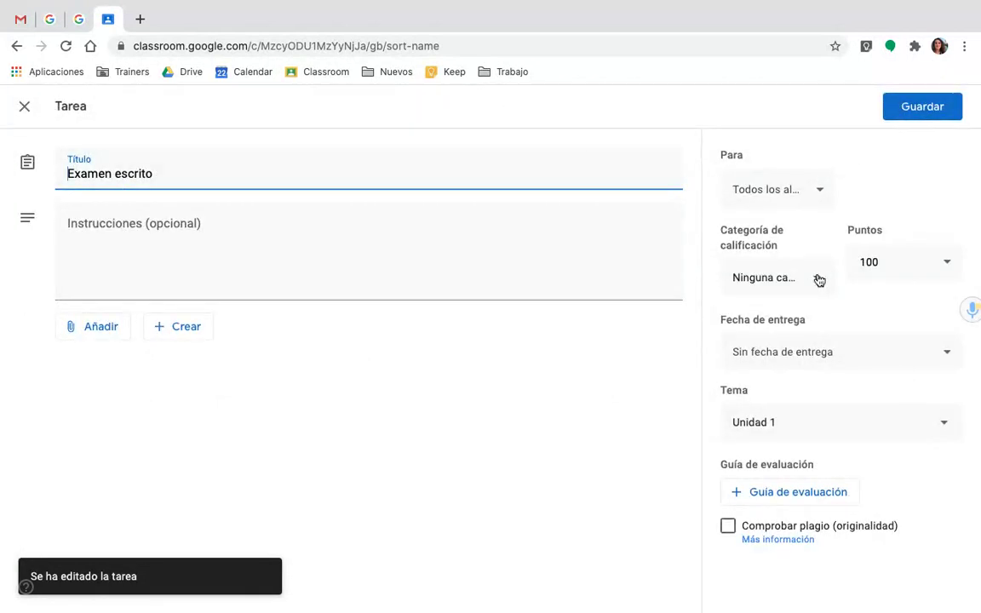
{"action": "left_click", "coordinate": [817, 280]}
{"action": "left_click", "coordinate": [755, 393]}
{"action": "left_click", "coordinate": [923, 109]}
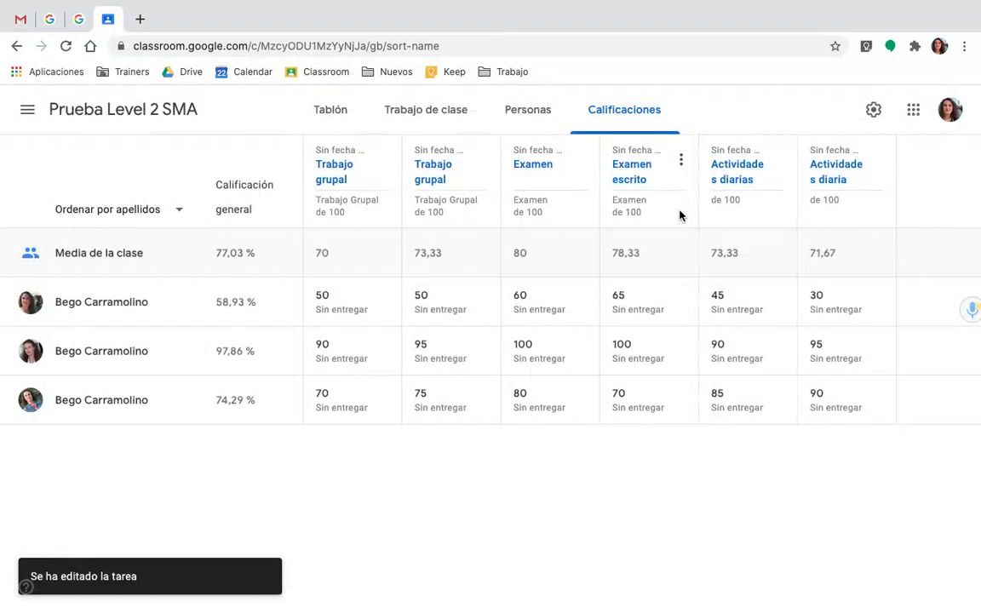
Assign the "Actividades diarias" assignment to the "Actividades diarias" grade category and save it
{"action": "left_click", "coordinate": [780, 161]}
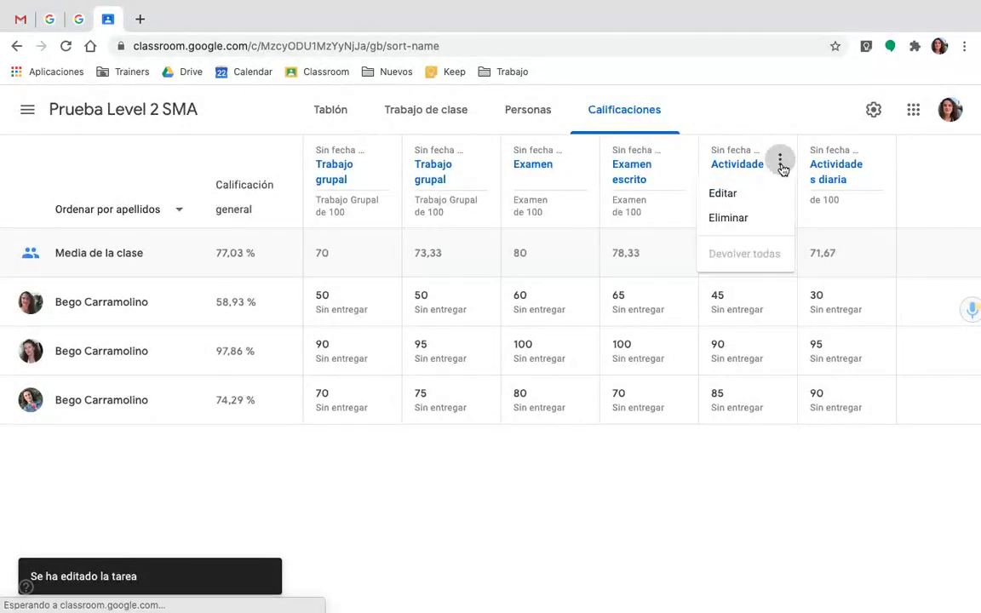
{"action": "left_click", "coordinate": [736, 199]}
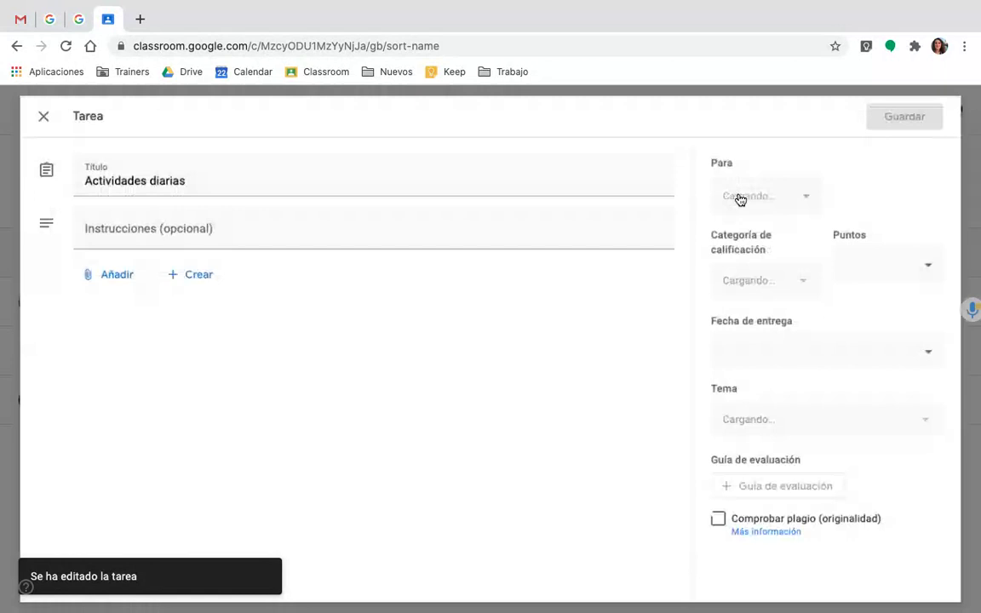
{"action": "left_click", "coordinate": [789, 286]}
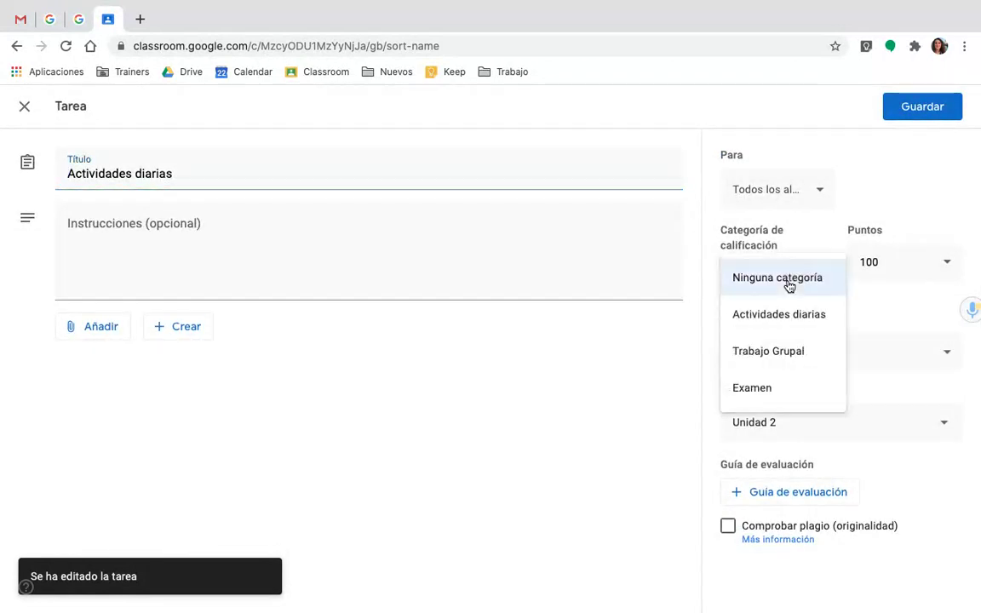
{"action": "left_click", "coordinate": [793, 315]}
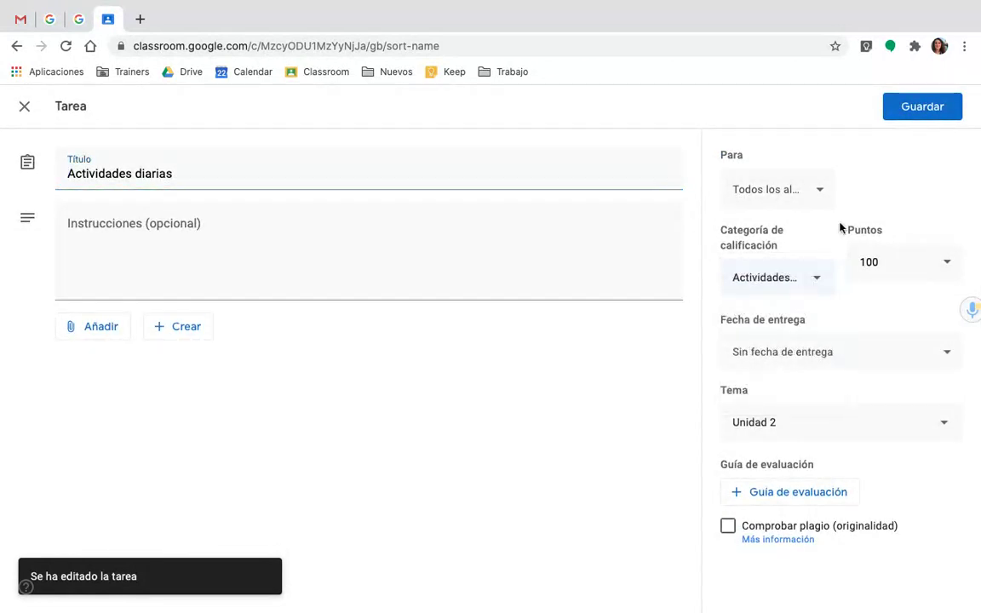
{"action": "left_click", "coordinate": [921, 107]}
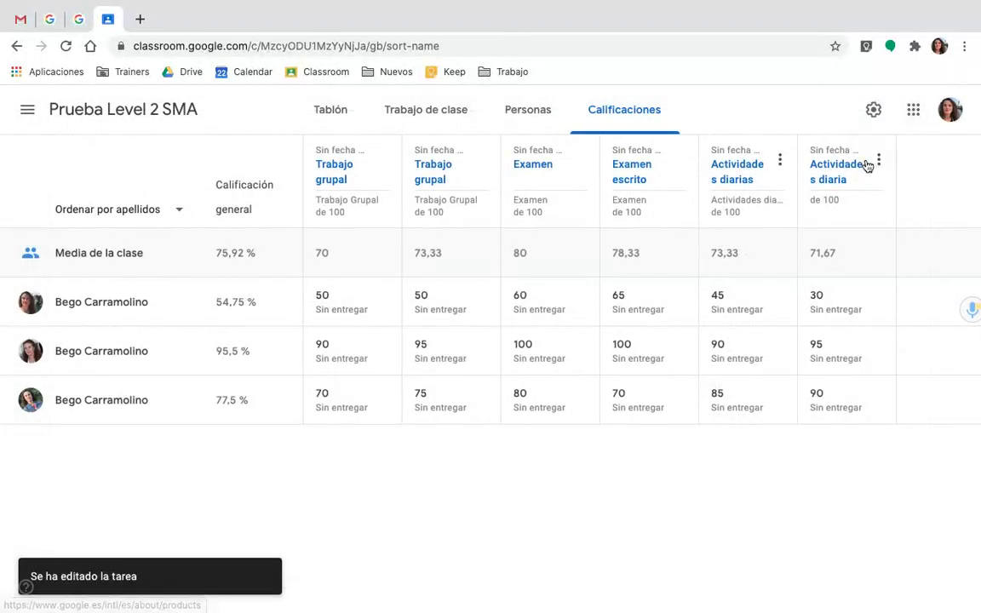
Assign the "Actividades diaria" assignment to the "Actividades diarias" grade category and save it
{"action": "left_click", "coordinate": [878, 160]}
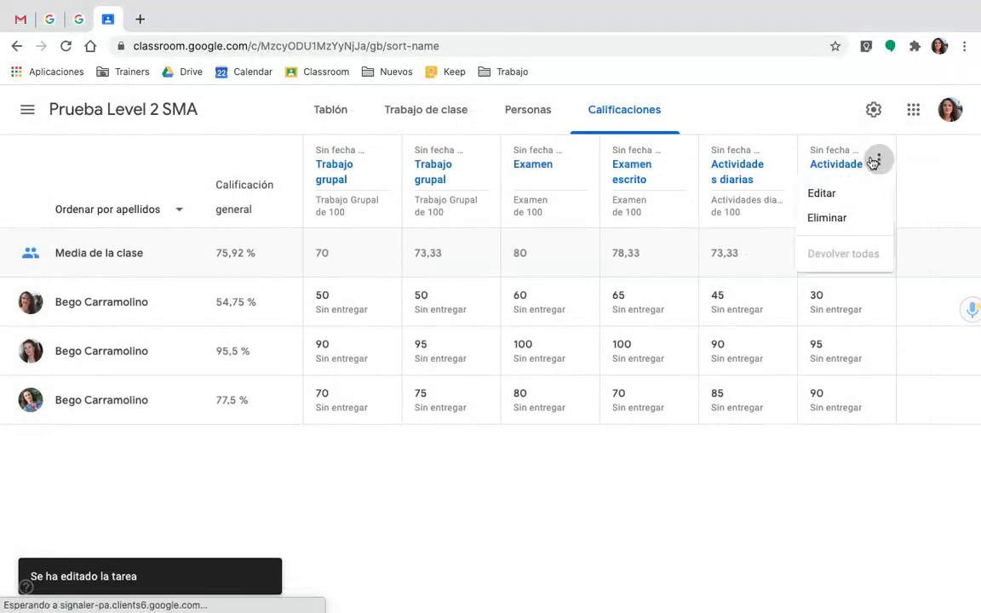
{"action": "left_click", "coordinate": [823, 196]}
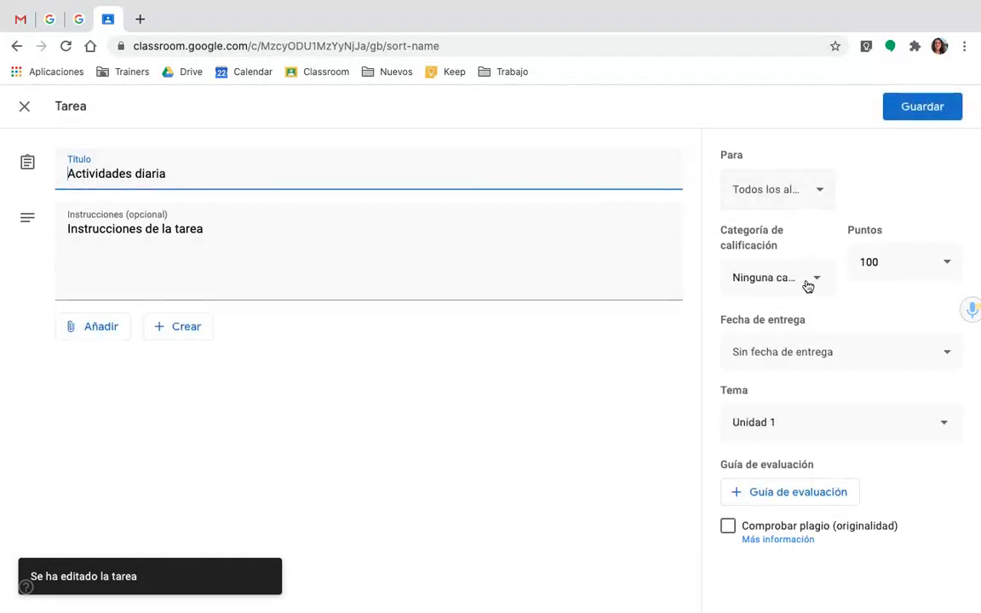
{"action": "left_click", "coordinate": [810, 290]}
{"action": "left_click", "coordinate": [737, 317]}
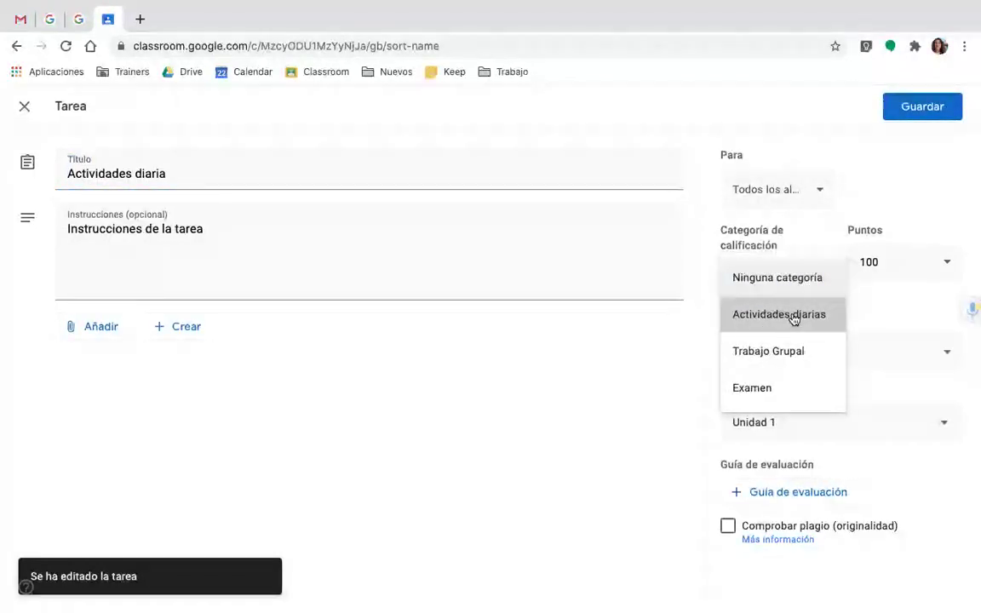
{"action": "left_click", "coordinate": [933, 104]}
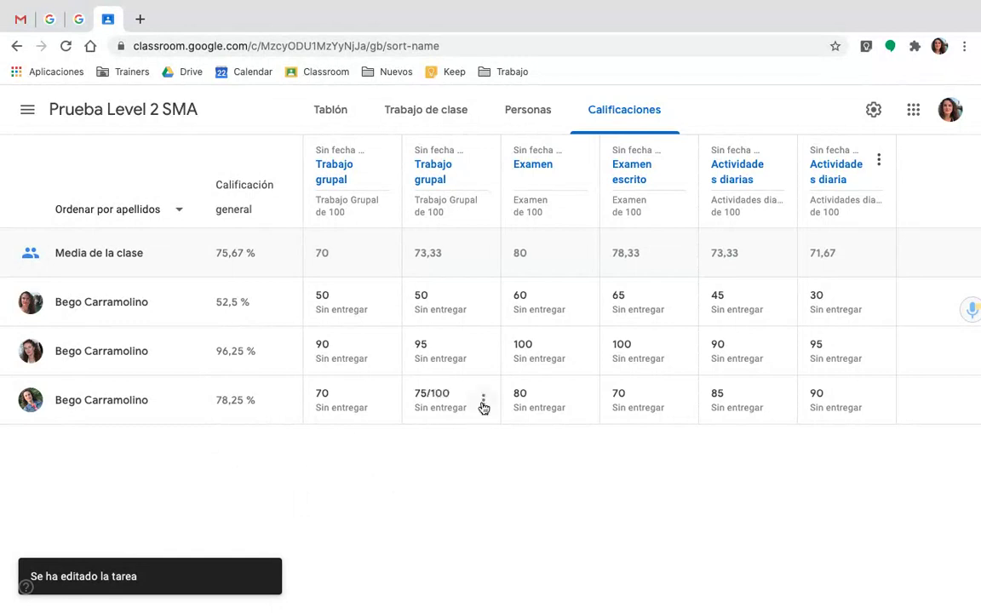
Change the first student's grade for the "Examen" assignment to 100 as a draft
{"action": "left_click", "coordinate": [524, 300]}
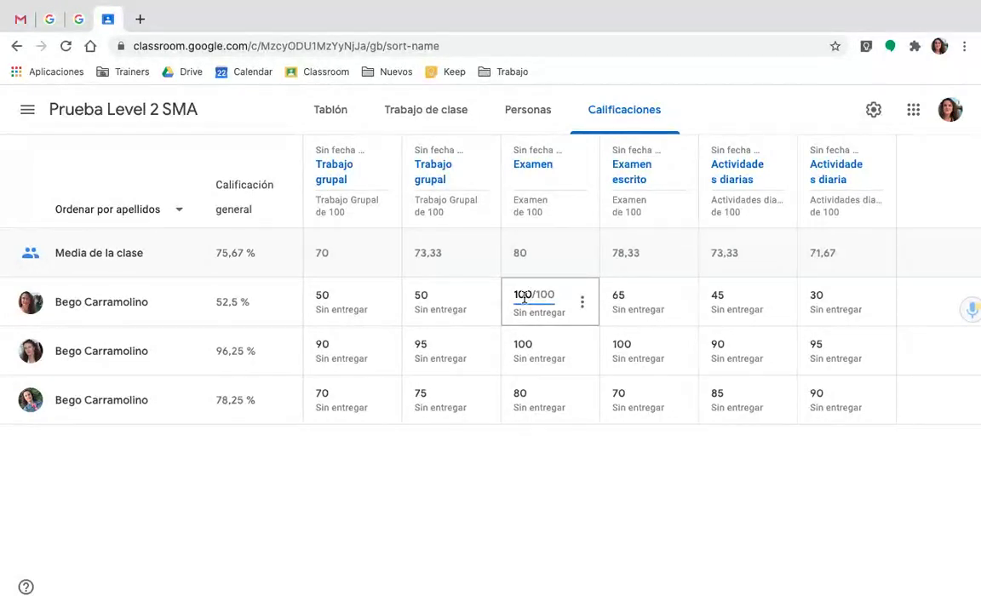
{"action": "key", "text": "Return"}
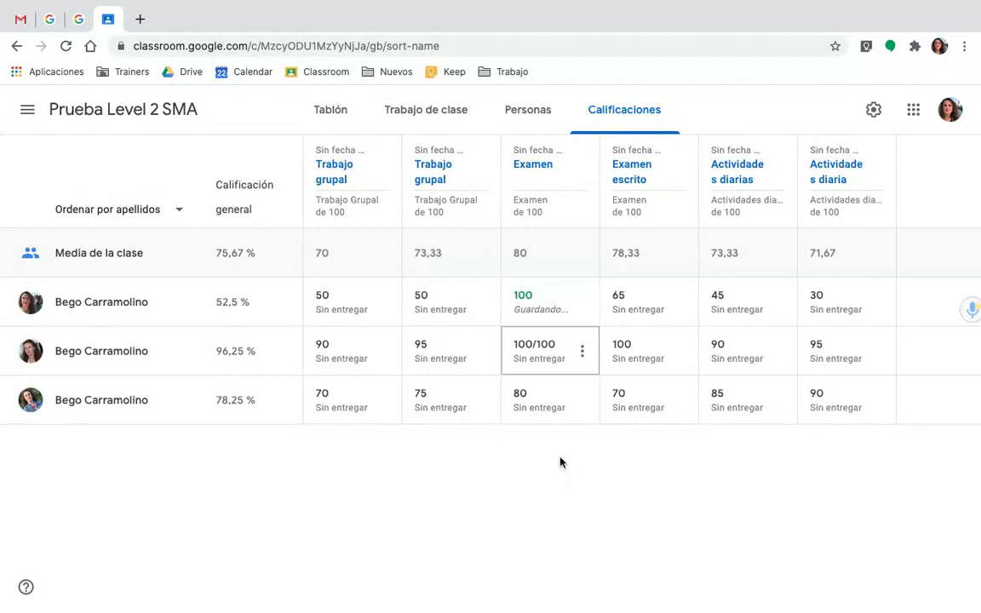
{"action": "left_click", "coordinate": [583, 302]}
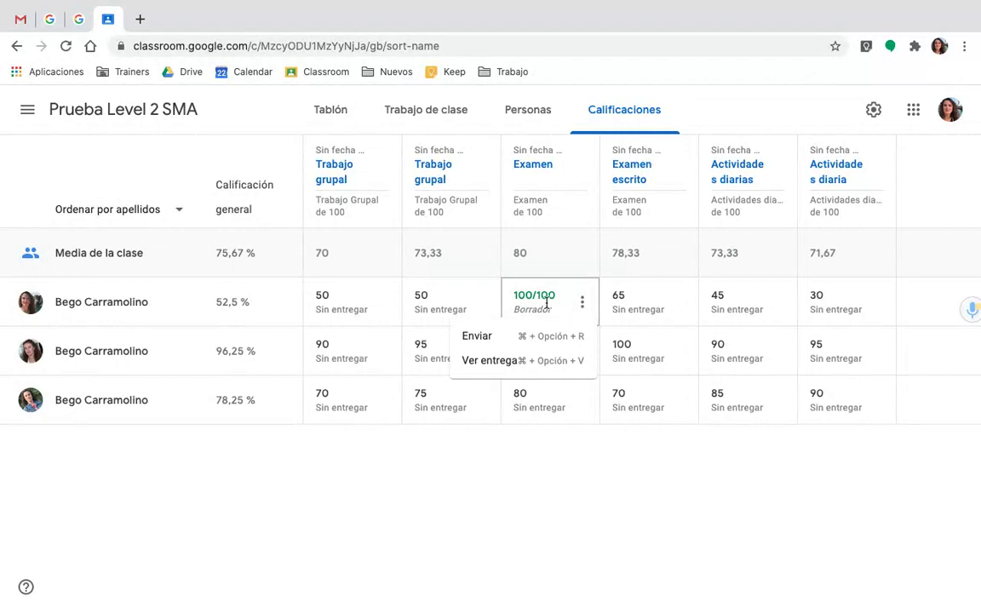
{"action": "left_click", "coordinate": [516, 292]}
{"action": "left_click", "coordinate": [499, 492]}
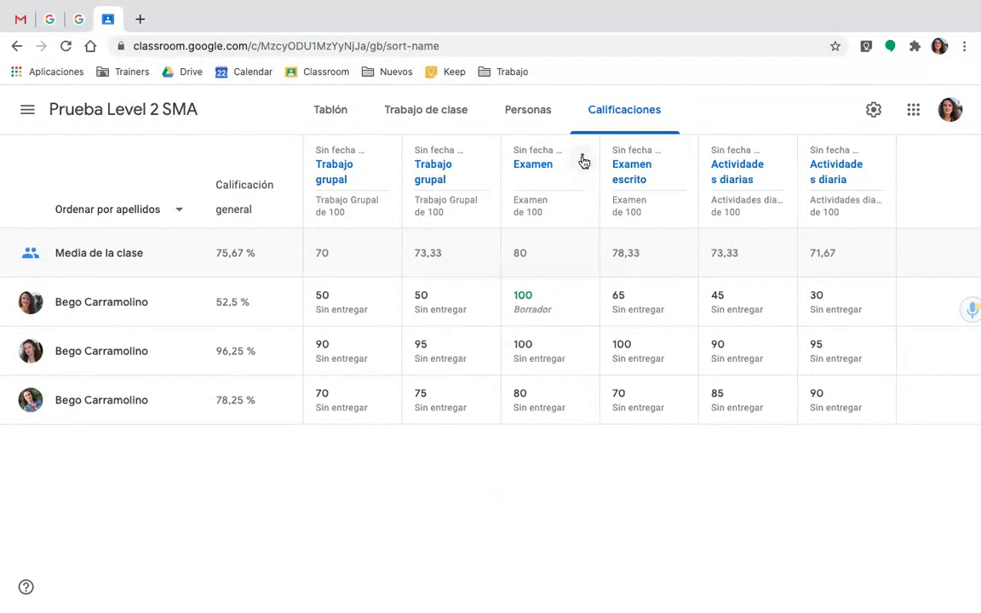
Return all pending grades of the "Examen" assignment, sending the first student the updated grade
{"action": "left_click", "coordinate": [583, 162]}
{"action": "left_click", "coordinate": [542, 254]}
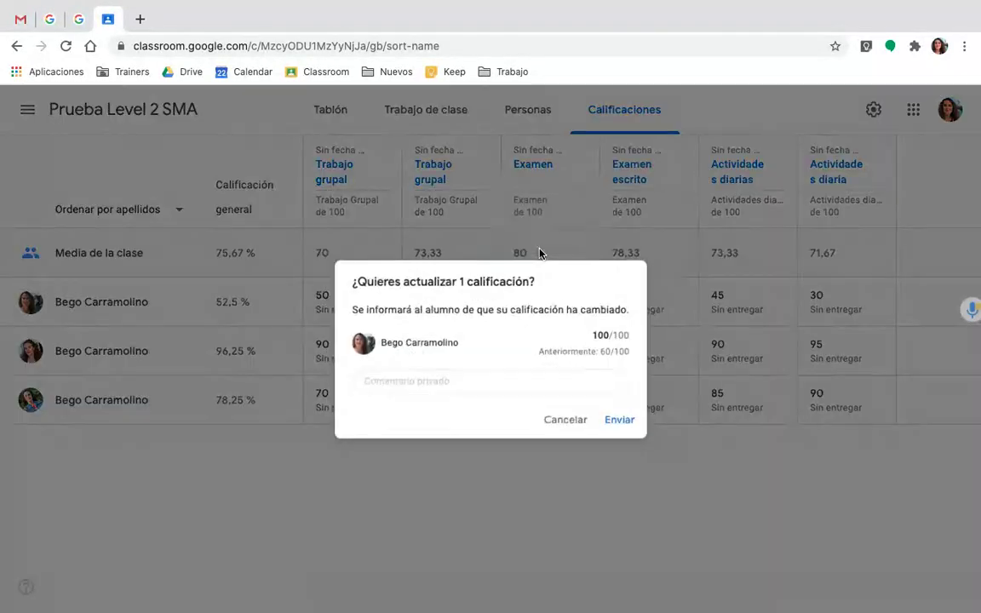
{"action": "left_click", "coordinate": [626, 424]}
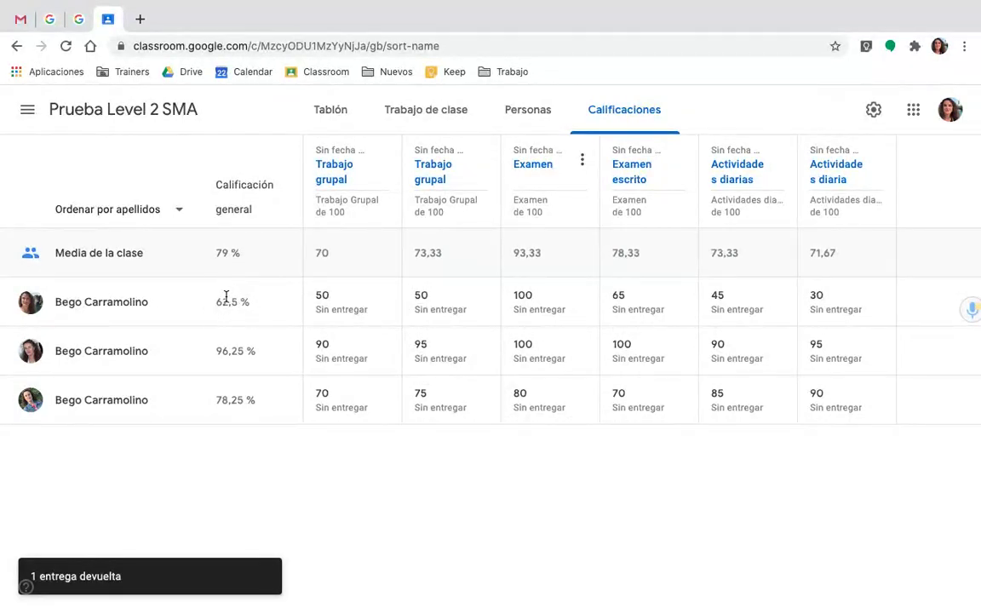
Change the first student's grade for the "Examen escrito" assignment to 95 as a draft
{"action": "mouse_move", "coordinate": [667, 302]}
{"action": "left_click", "coordinate": [624, 294]}
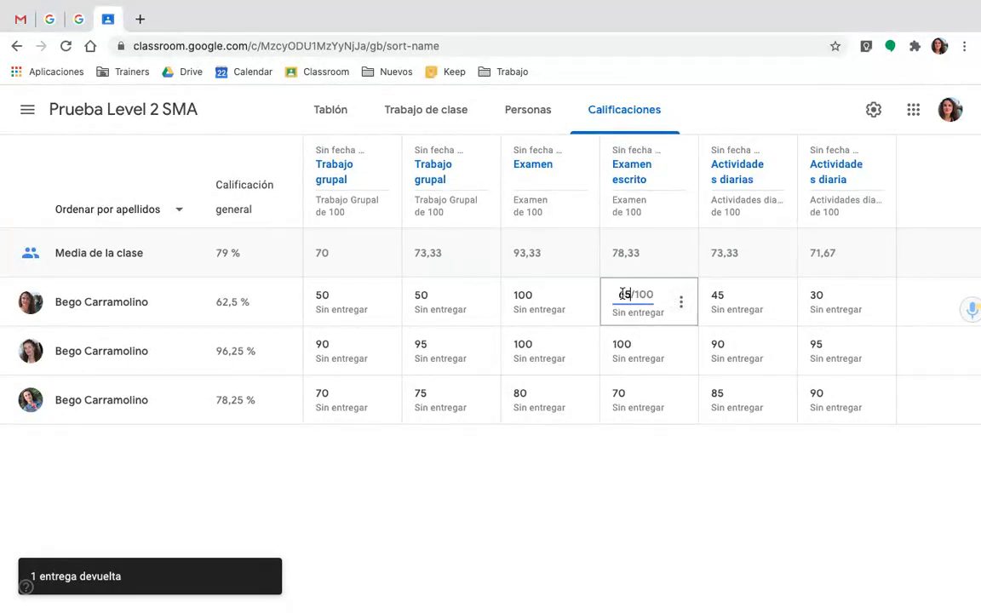
{"action": "type", "text": "10"}
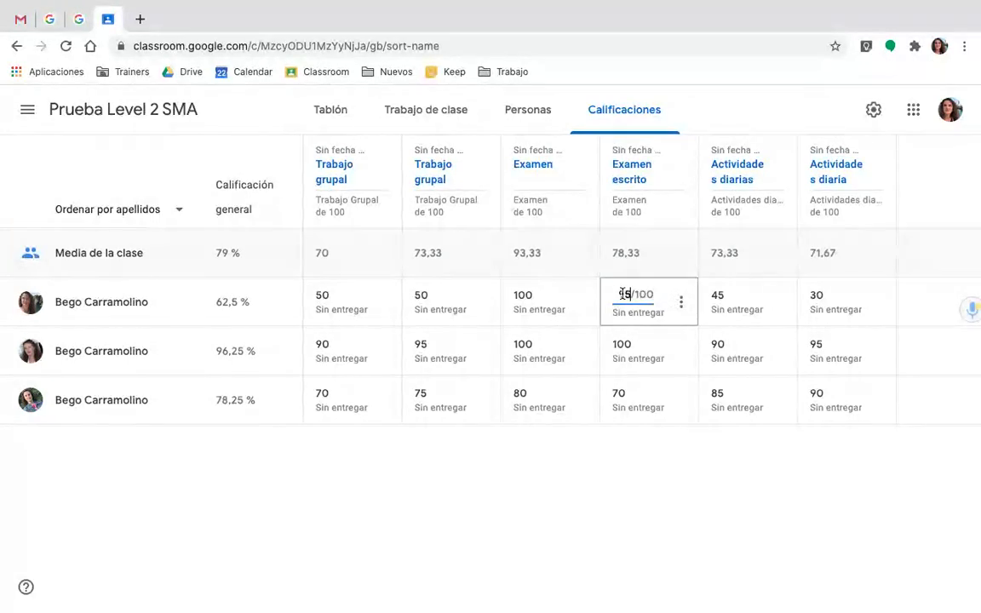
{"action": "left_click", "coordinate": [652, 486]}
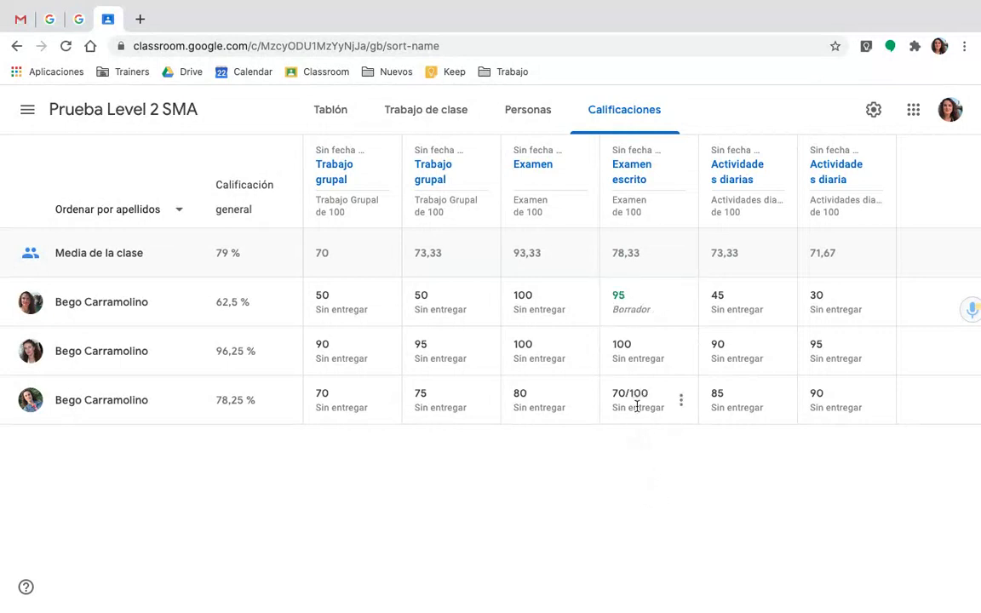
Return the updated "Examen escrito" grade with the private comment "He revisado tu examen. Enhorabuena"
{"action": "left_click", "coordinate": [681, 160]}
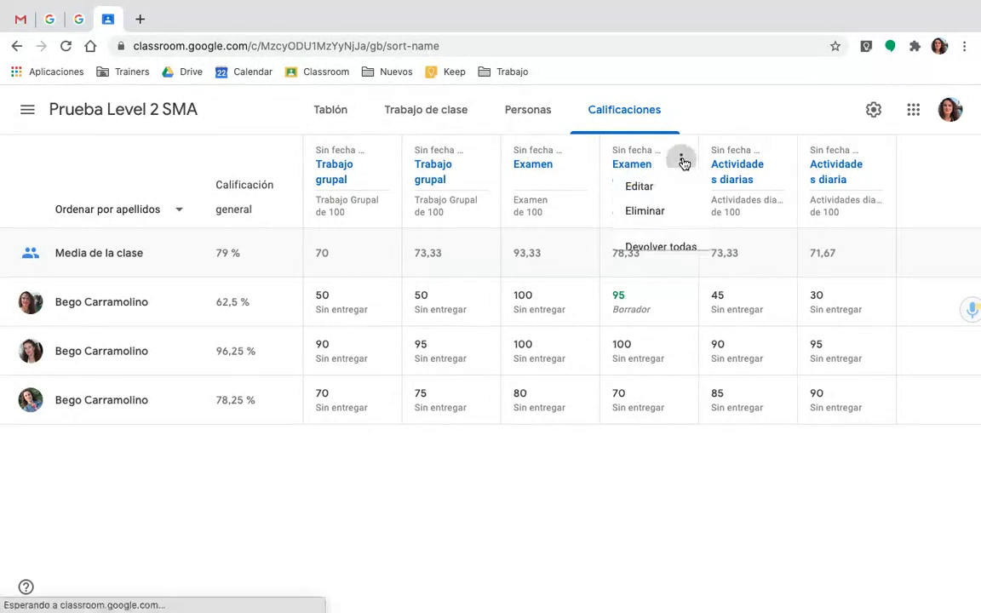
{"action": "left_click", "coordinate": [642, 259]}
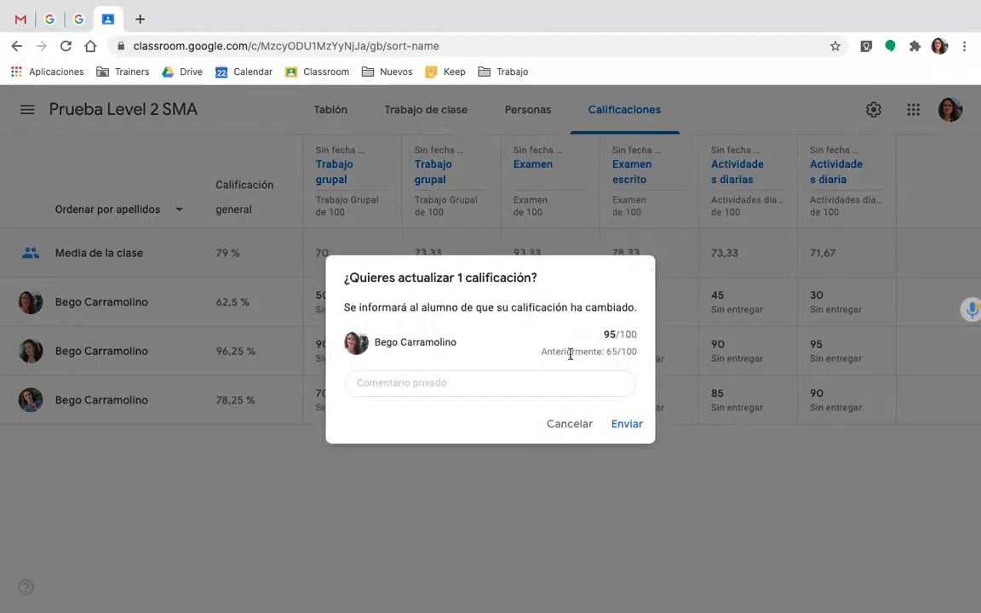
{"action": "left_click", "coordinate": [543, 384]}
{"action": "type", "text": "He revis"}
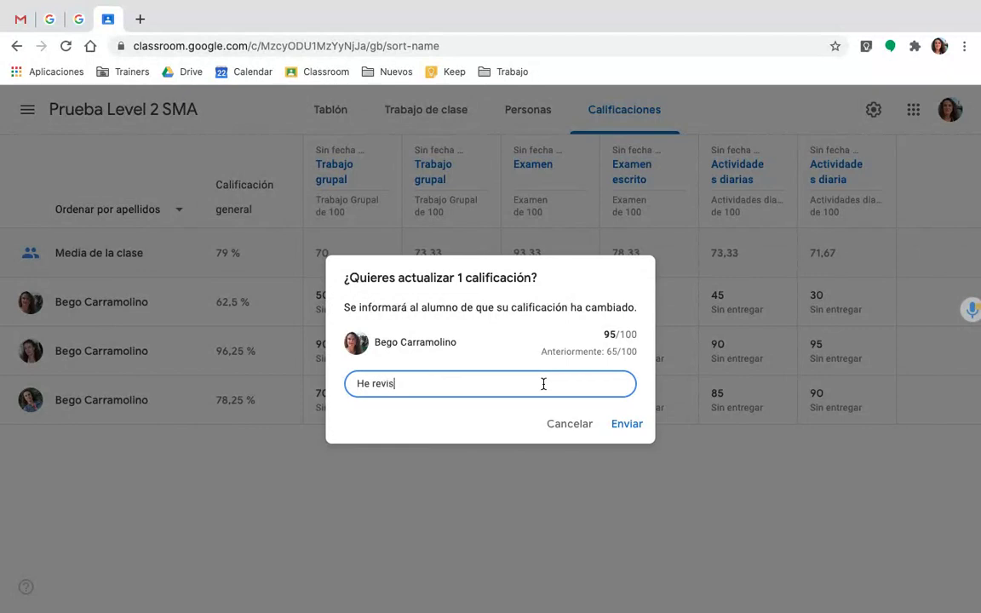
{"action": "type", "text": "ado tu examen. Enhora"}
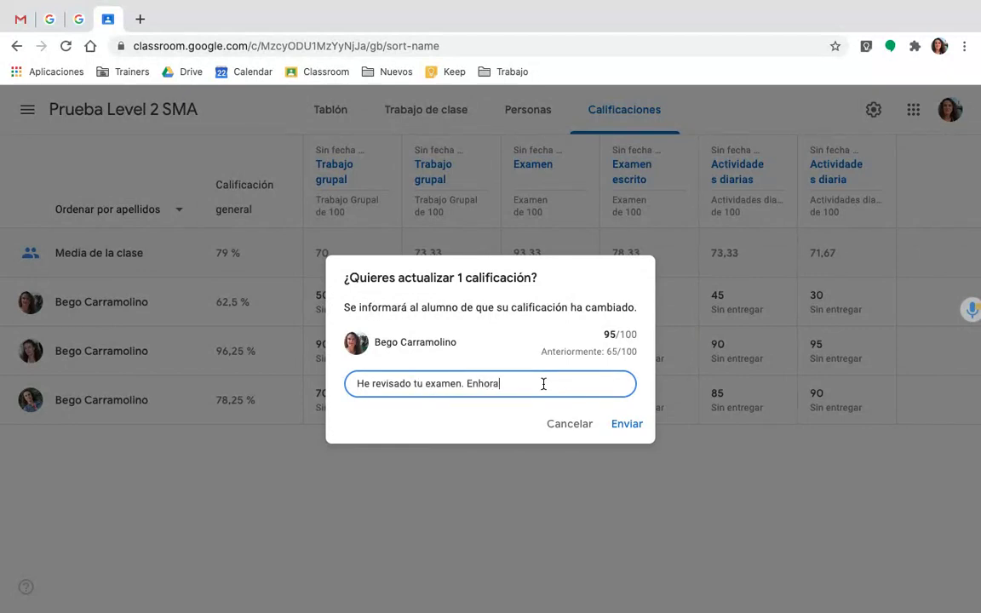
{"action": "type", "text": "buena"}
{"action": "left_click", "coordinate": [634, 424]}
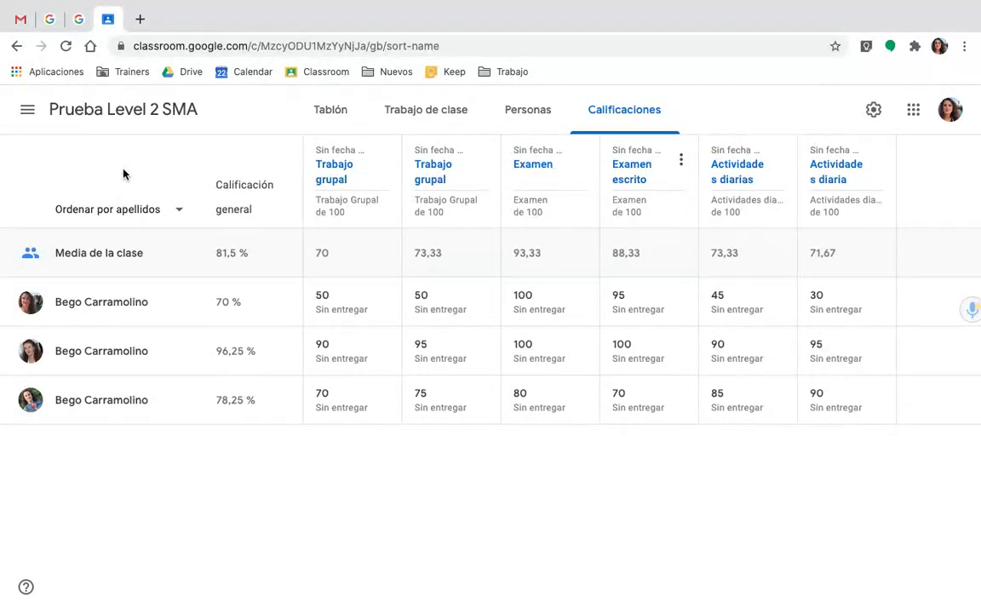
Switch to the Google Slides window showing the "Tutoriales SMA" presentation
{"action": "key", "text": "super+s"}
{"action": "key", "text": "ctrl+Up"}
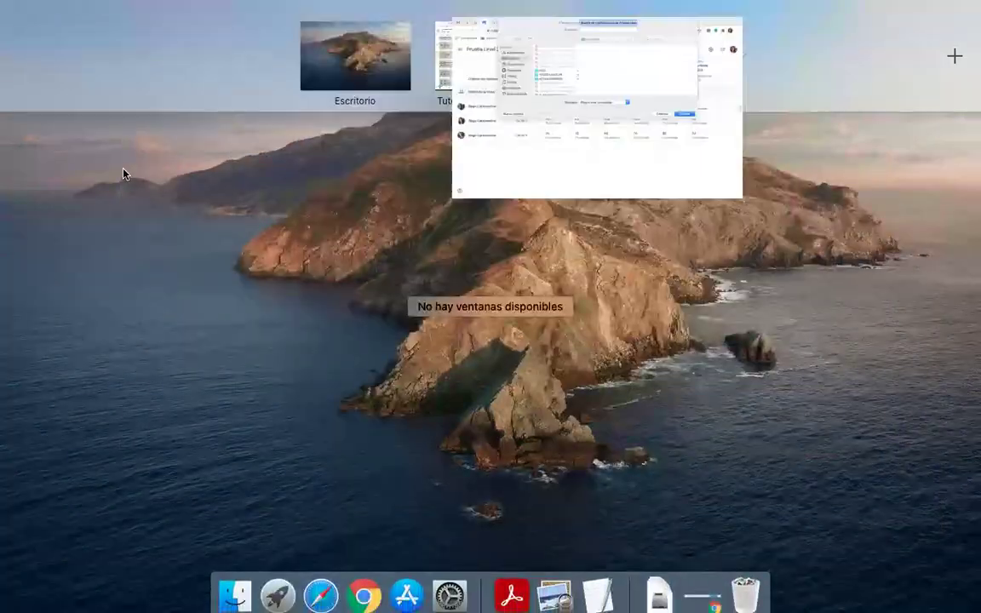
{"action": "left_click", "coordinate": [474, 63]}
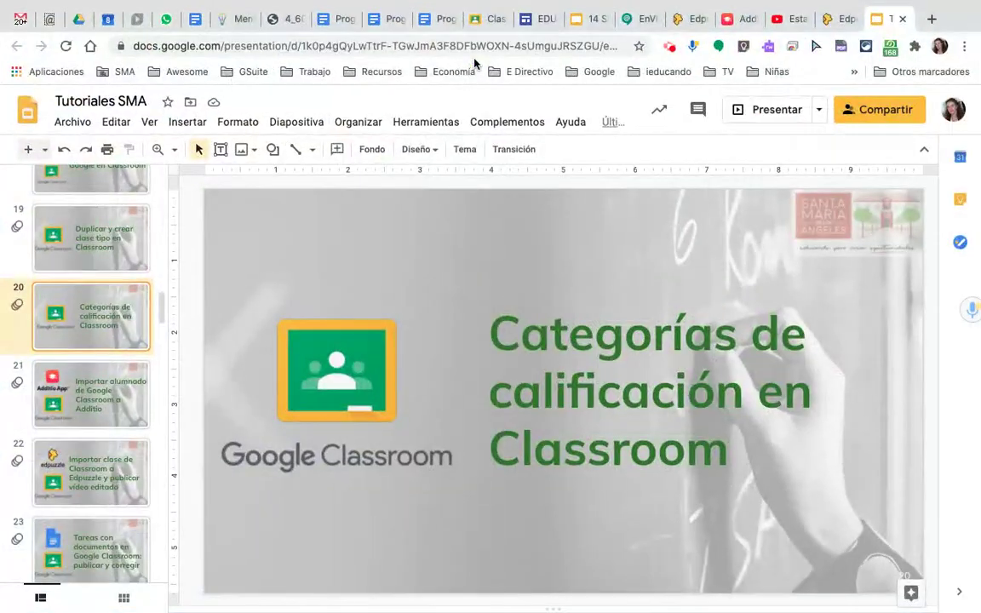